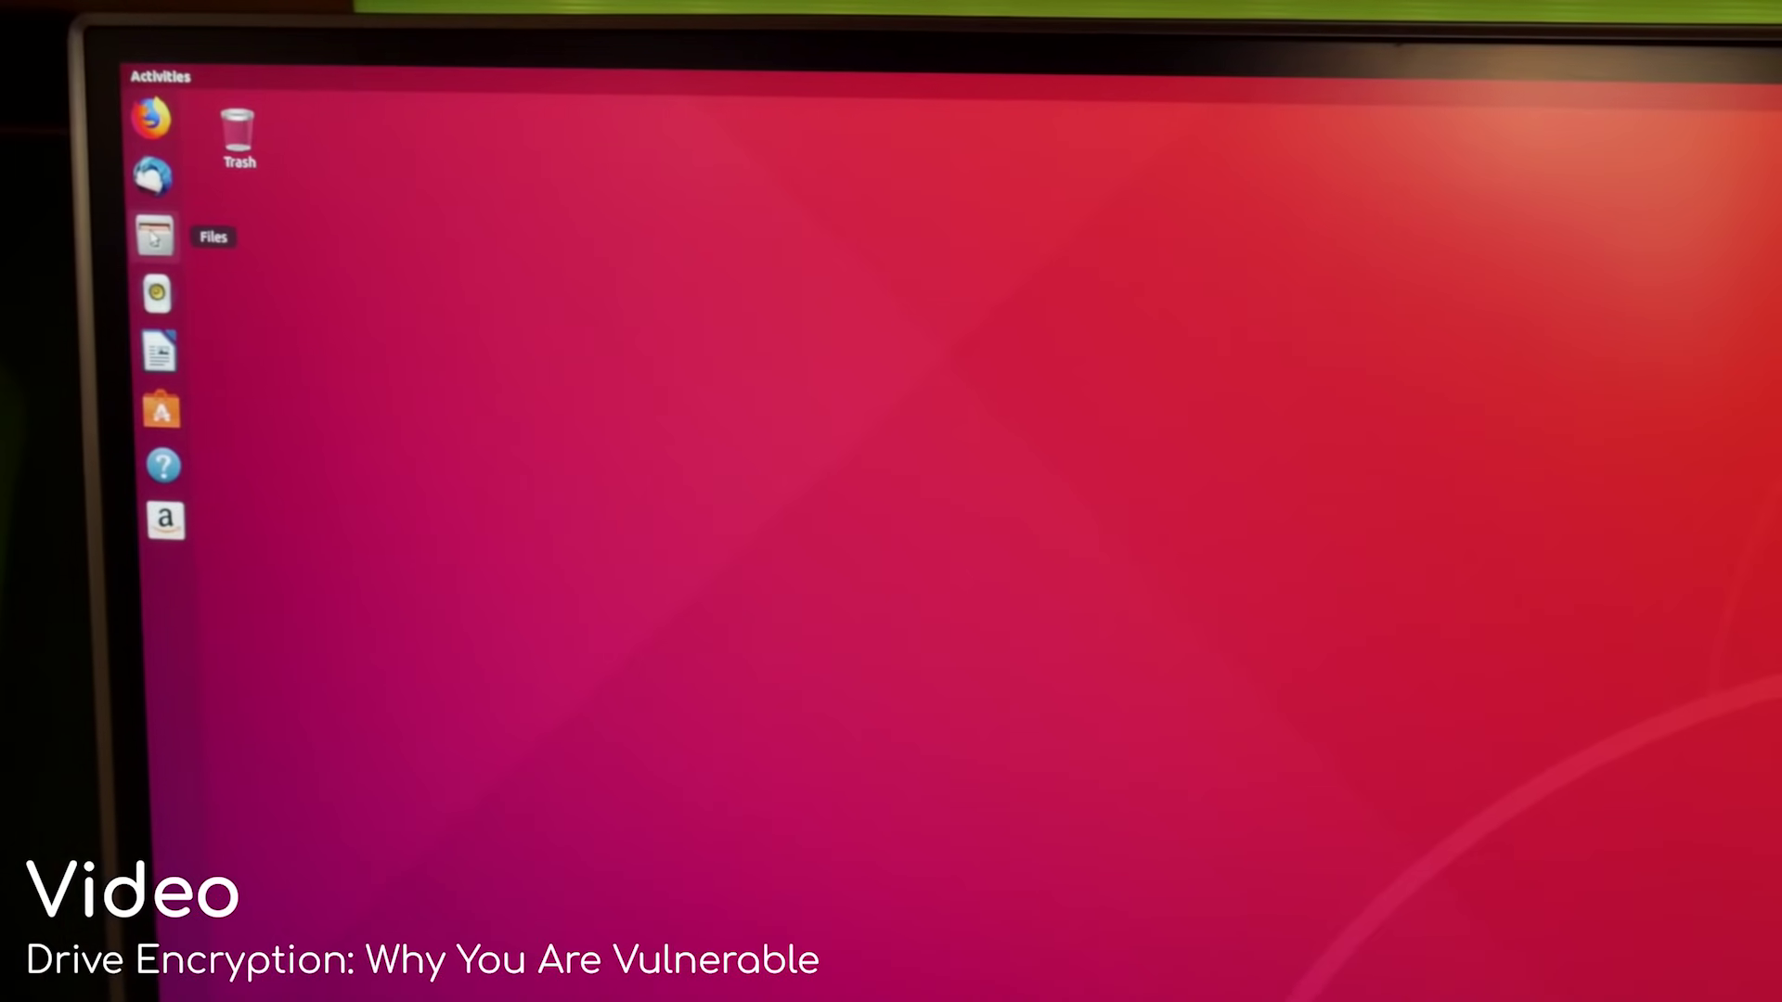
In Files, open the Boot drive under Other Locations to list Program Files, Users and the other Windows folders.
left_click(164, 232)
left_click(246, 409)
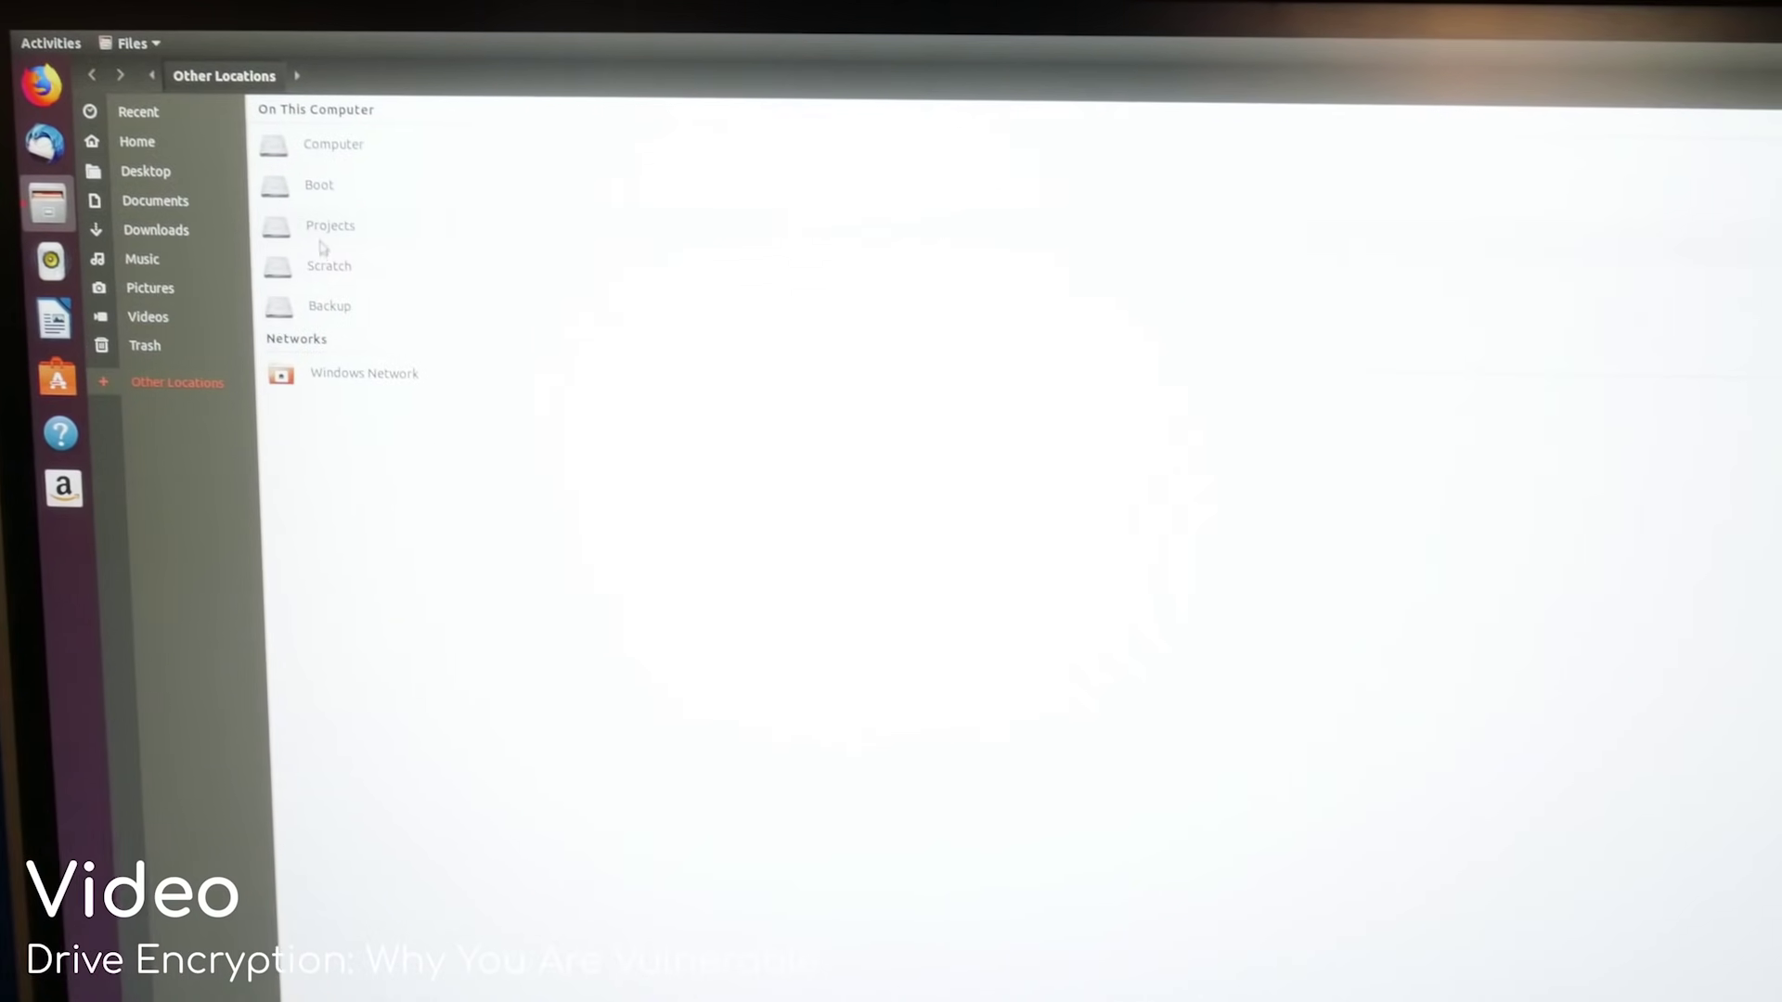
left_click(352, 193)
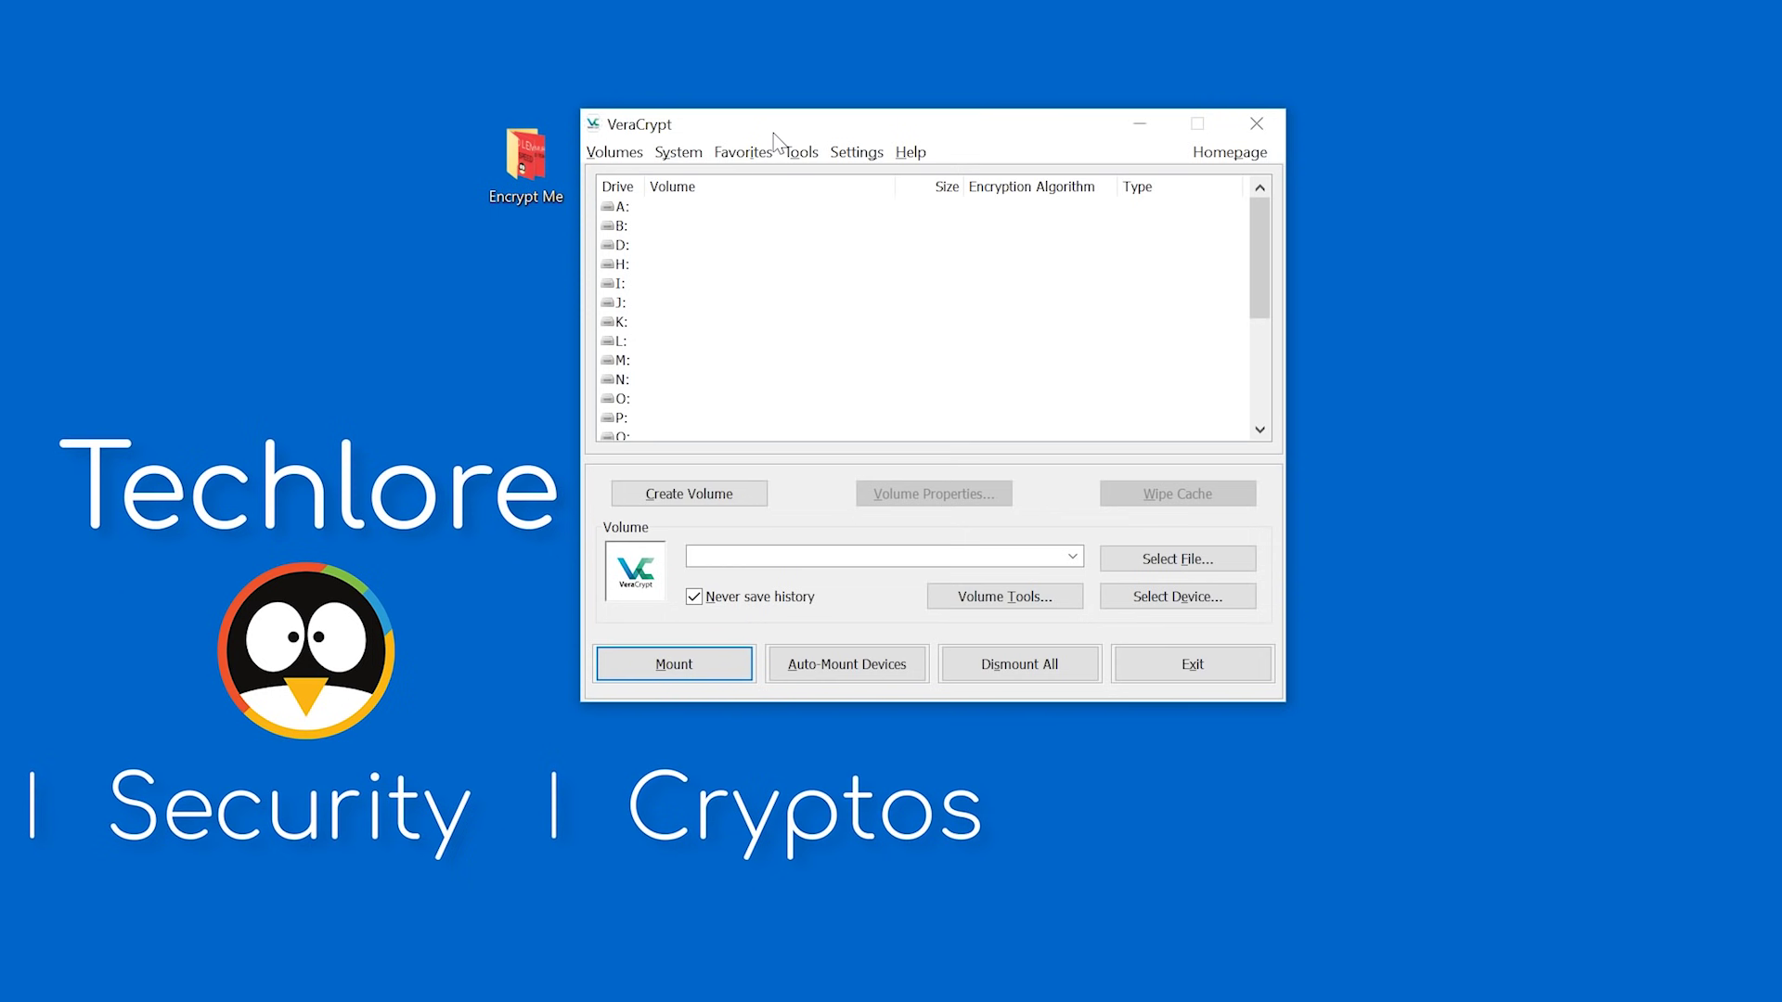
Shift the Encrypt Me icon left, refocus VeraCrypt, and launch the Volume Creation Wizard.
left_click_drag(521, 193, 430, 197)
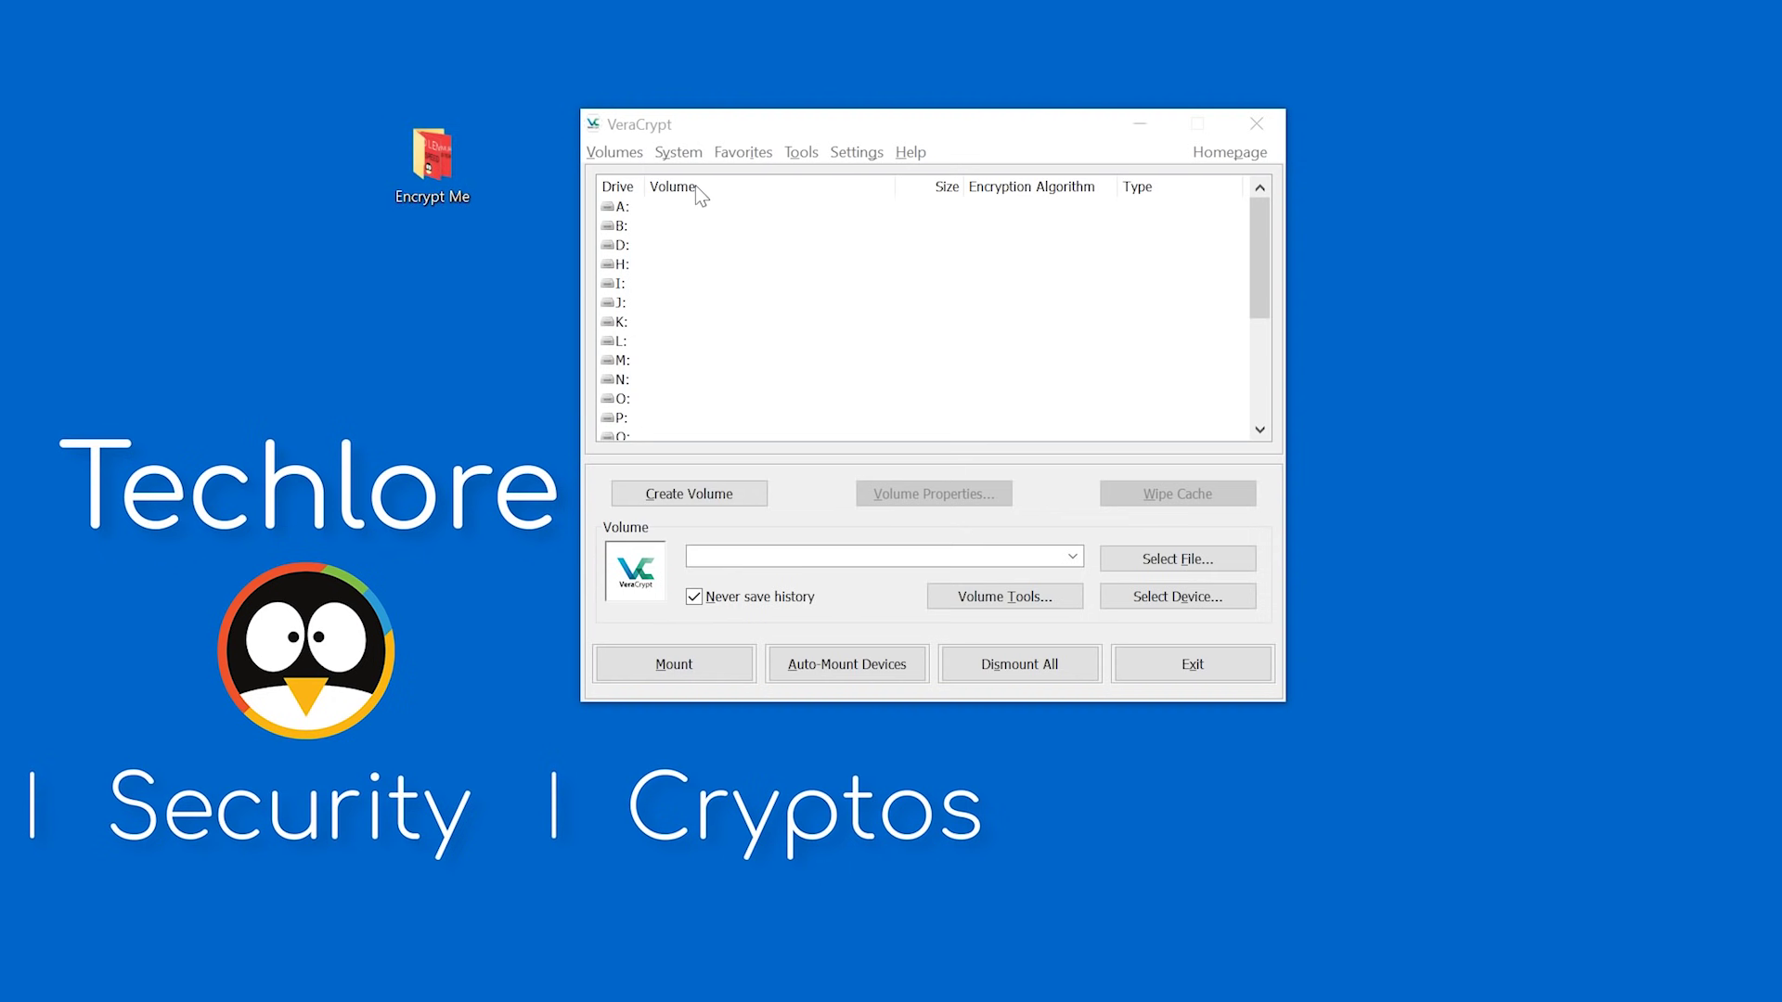
left_click(737, 126)
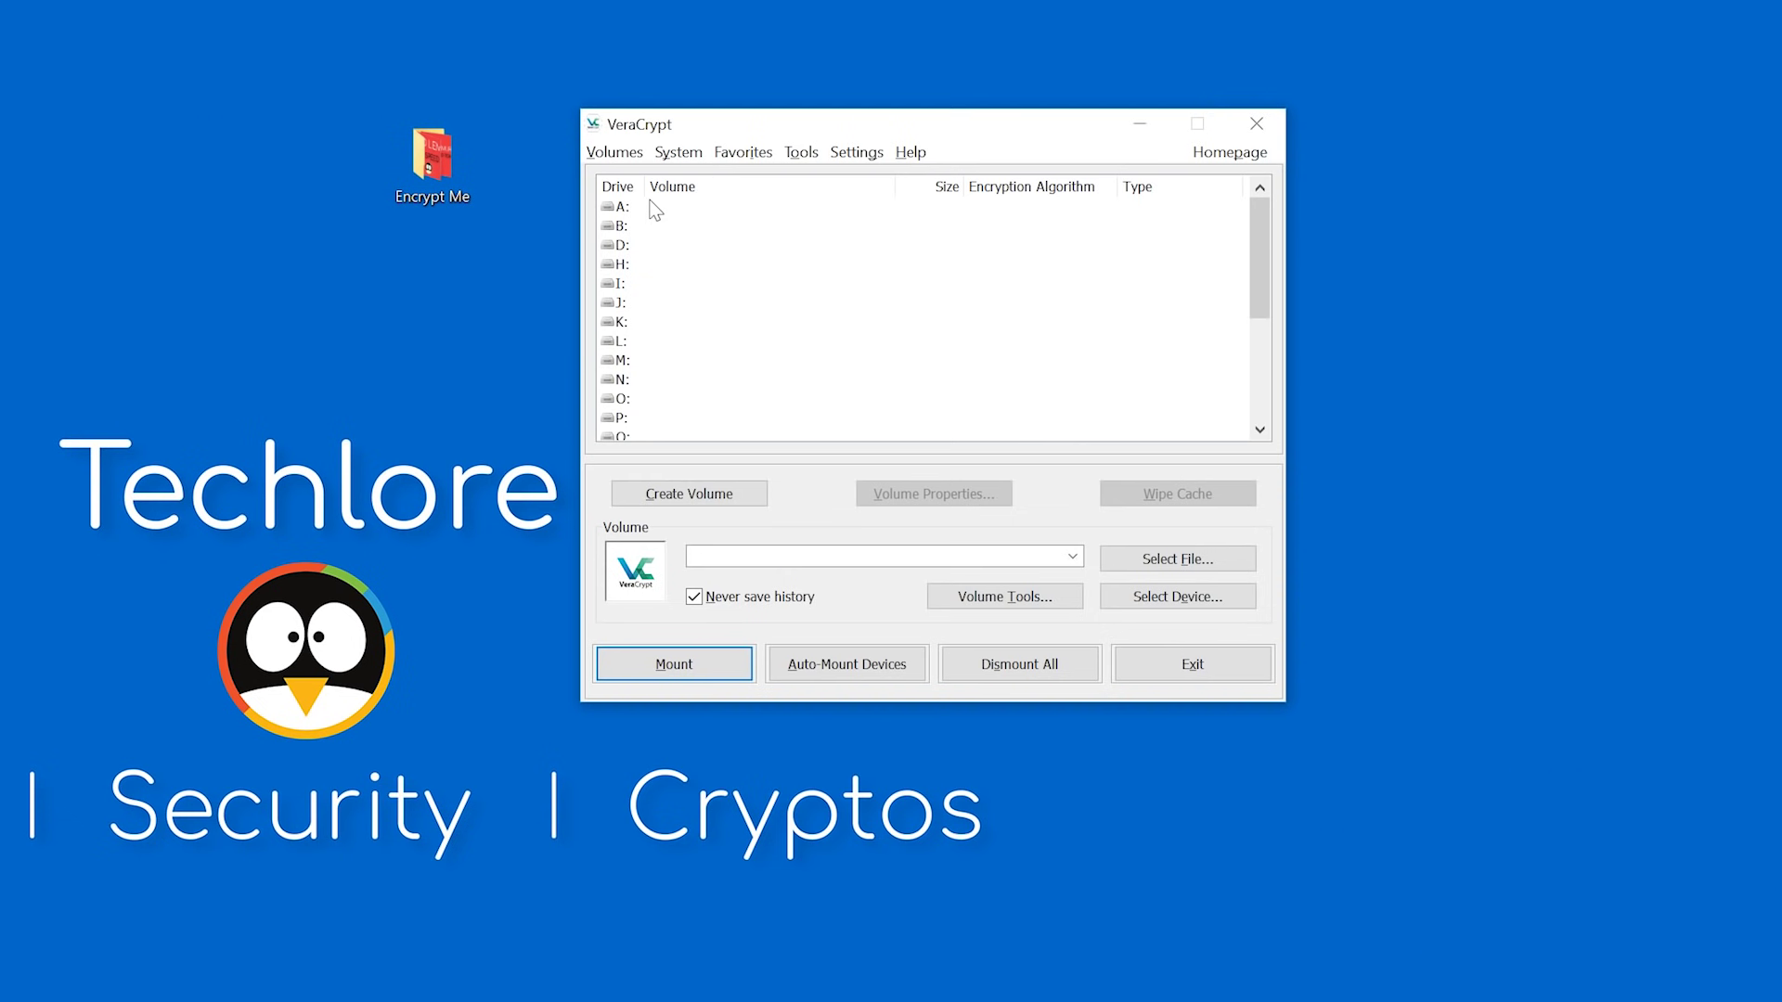
left_click(696, 492)
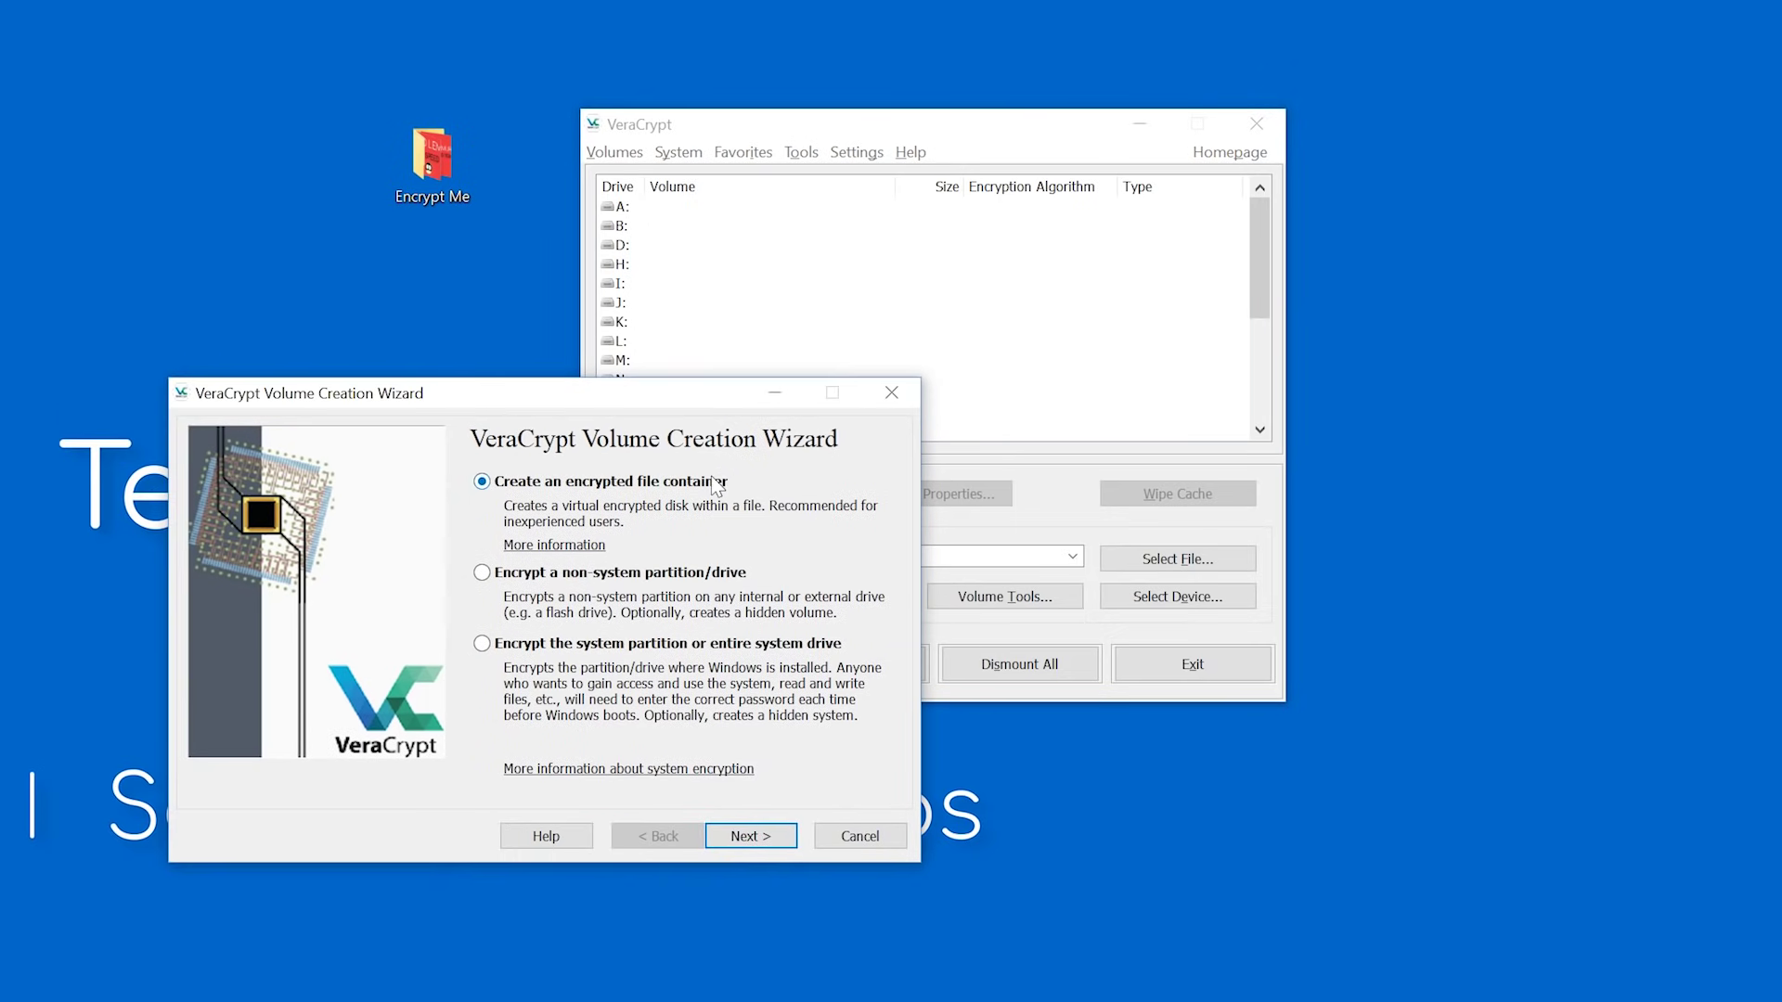
Set up a standard encrypted file container saved as 'demo' on the Desktop.
left_click(750, 836)
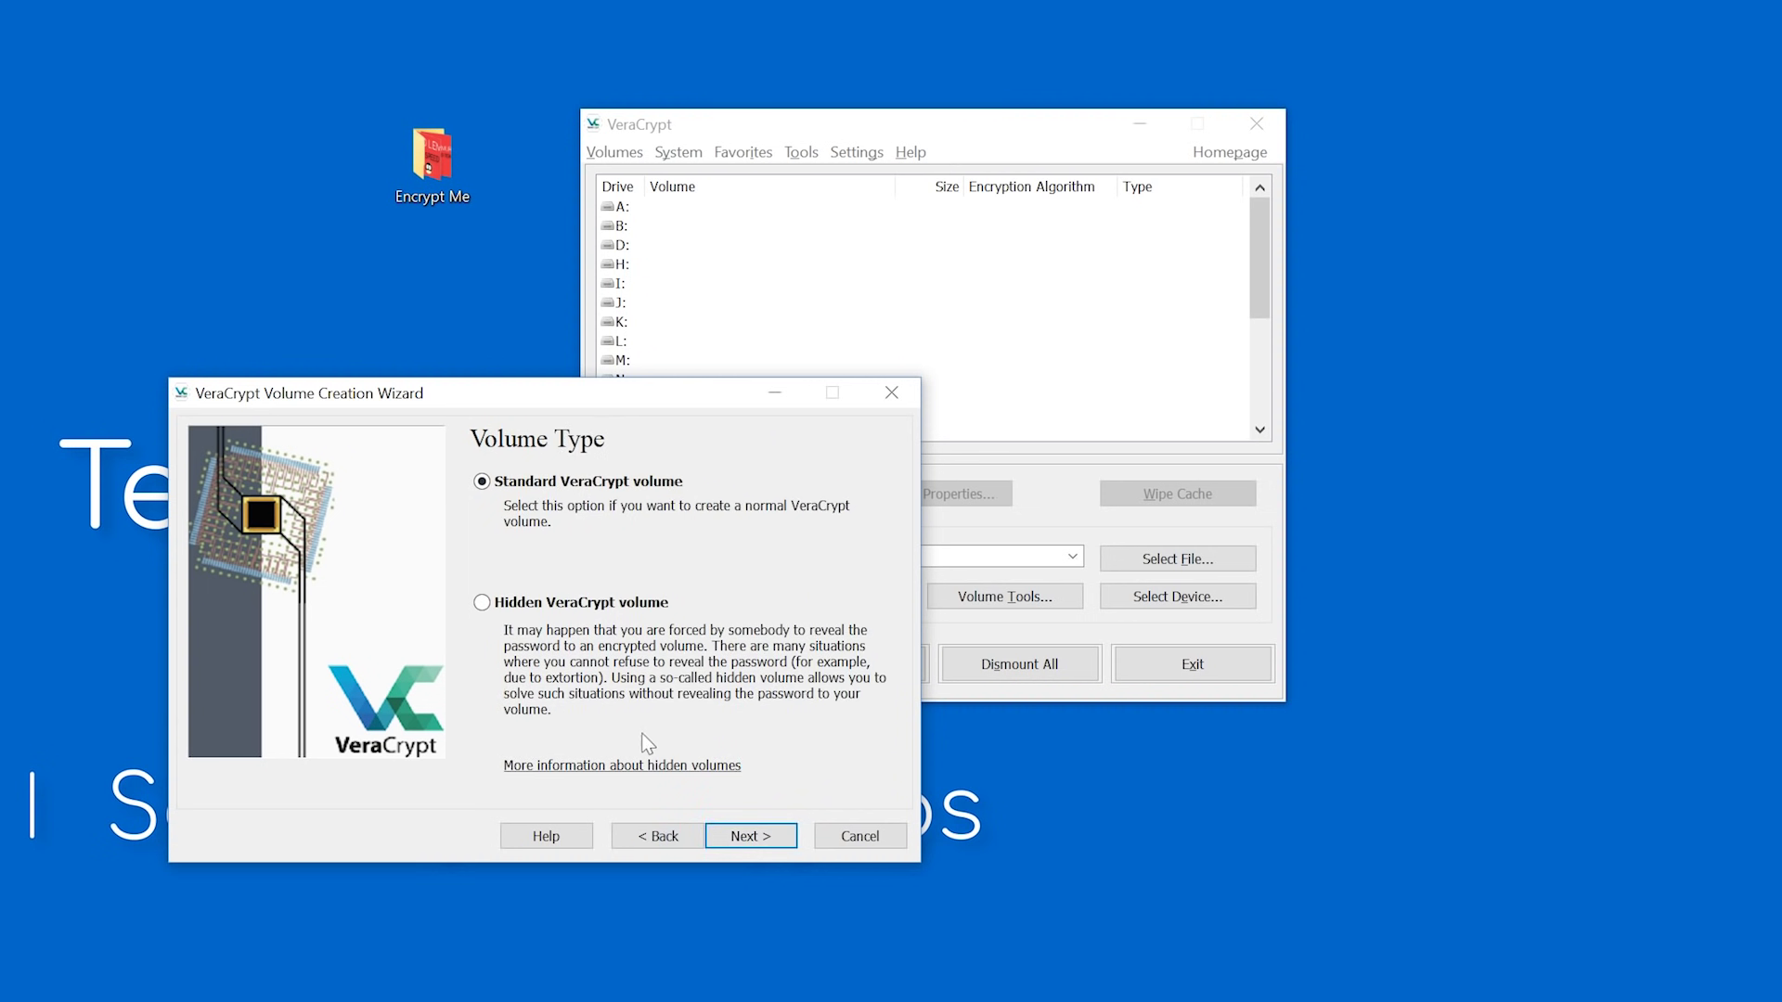
left_click(748, 836)
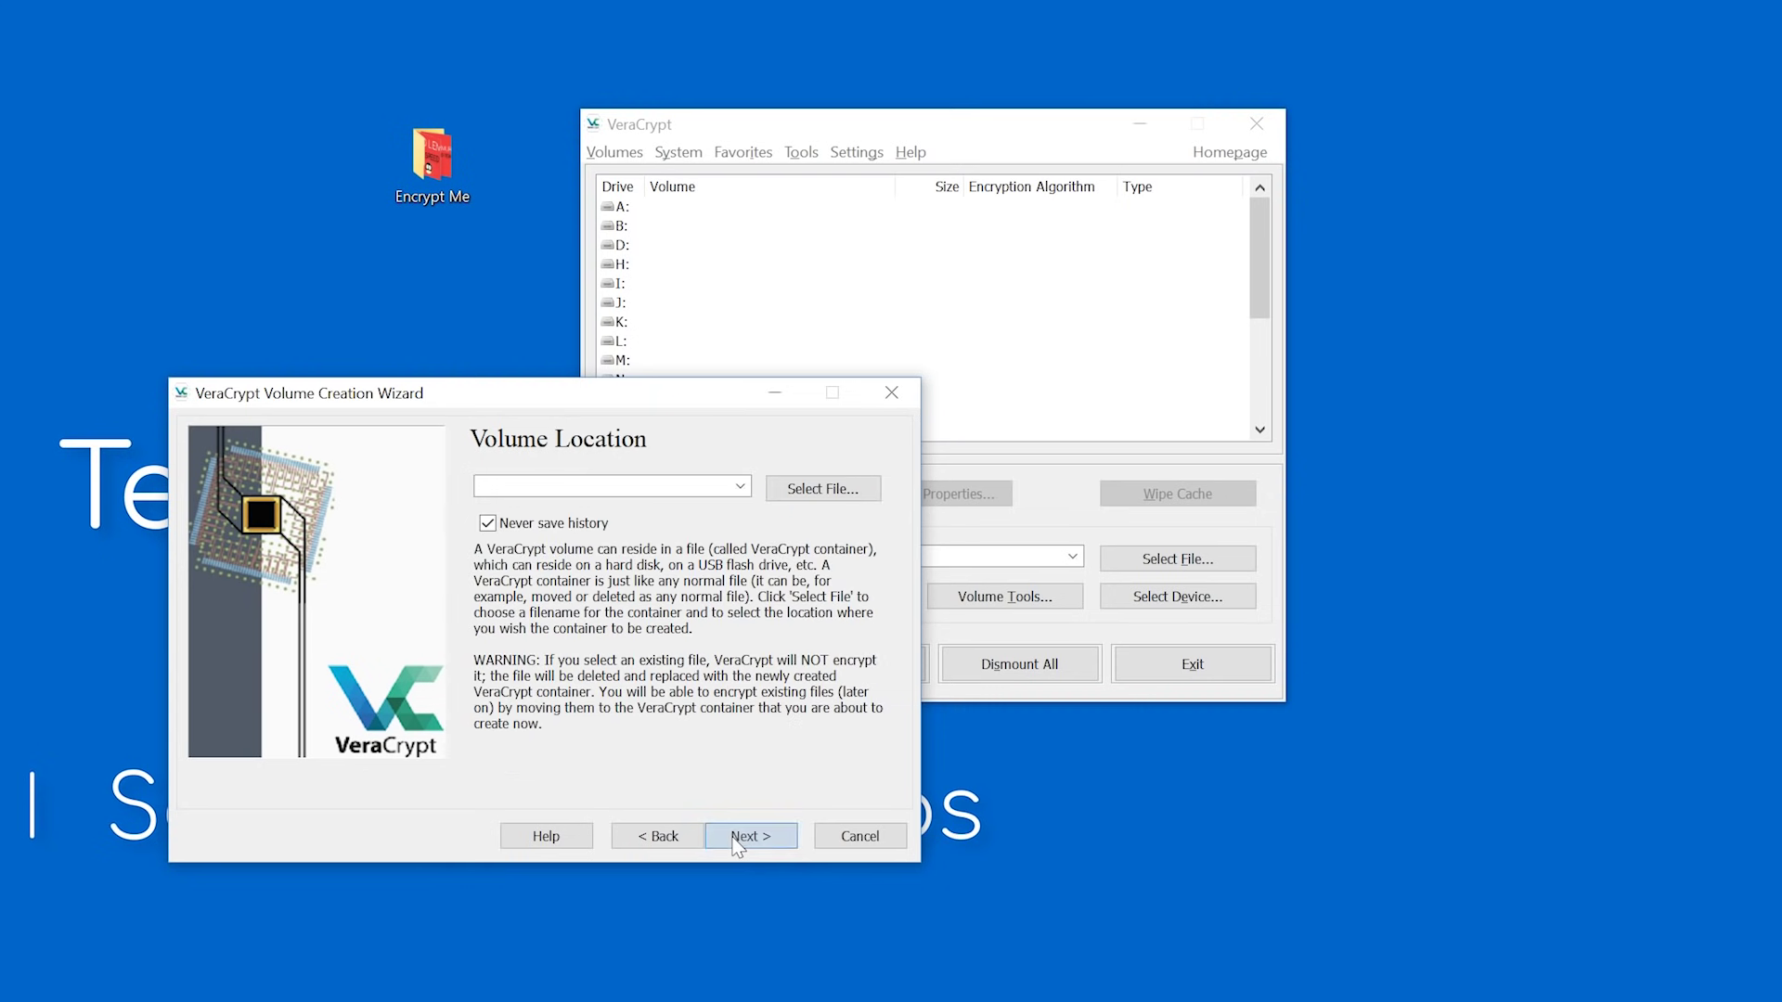
left_click(809, 499)
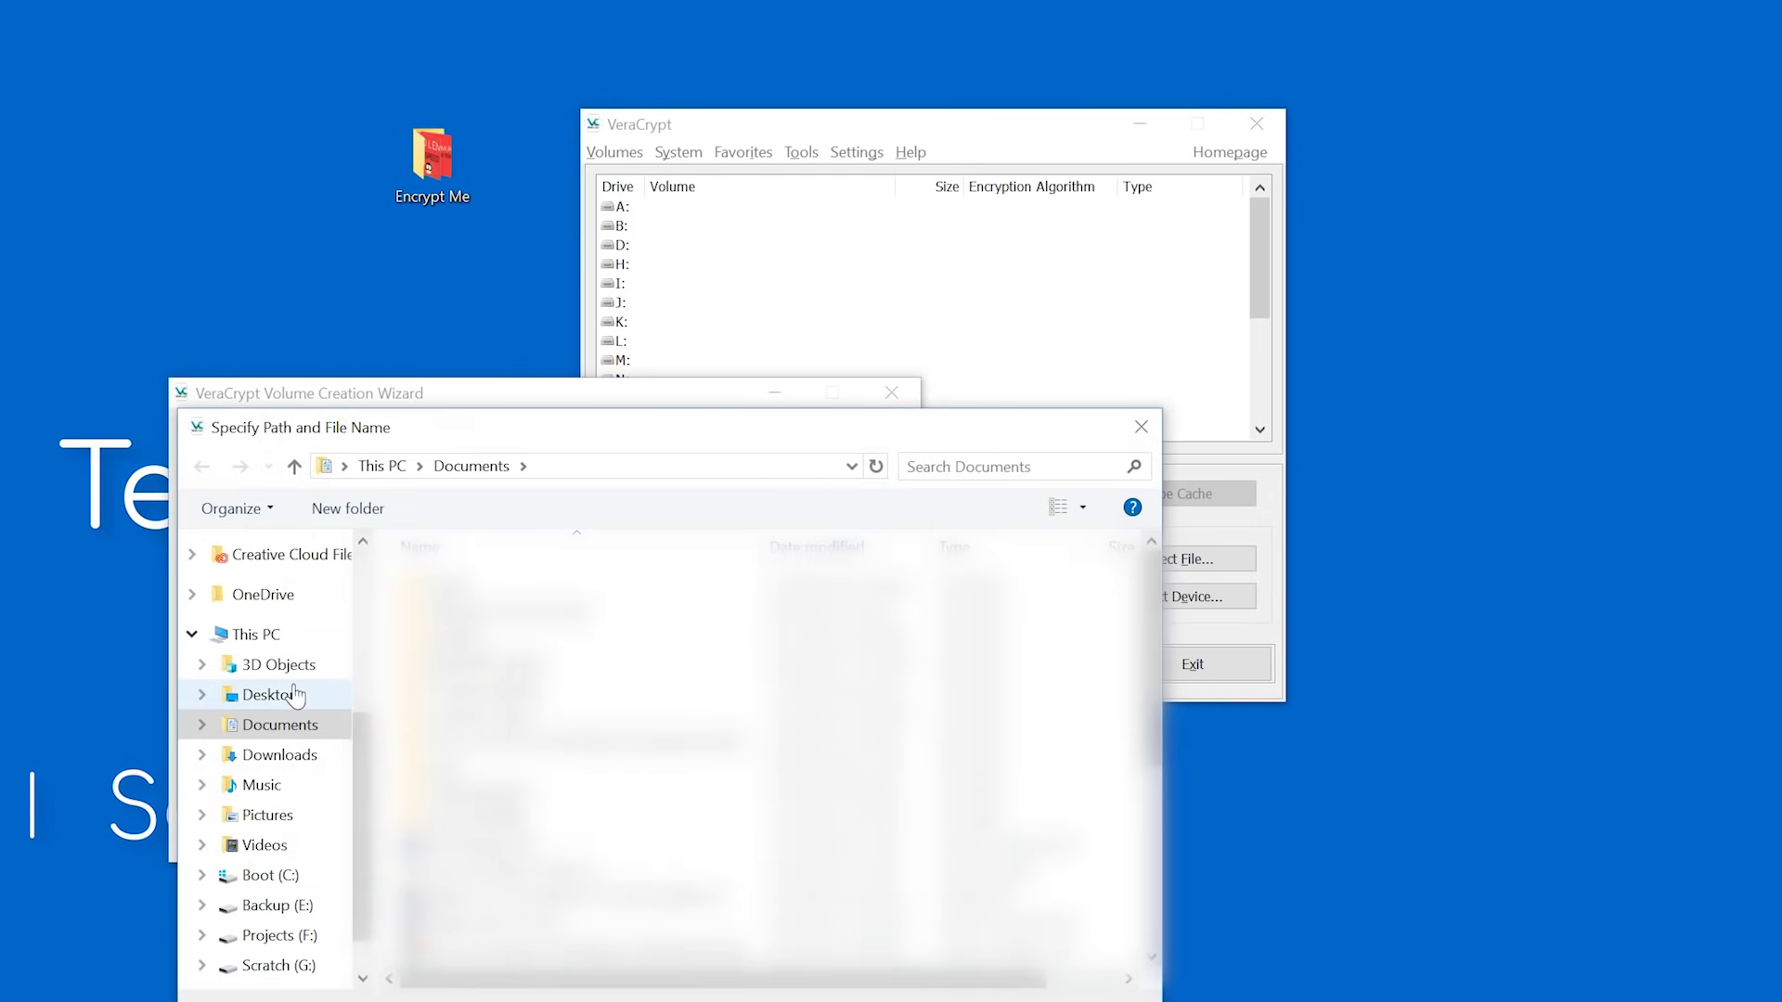
left_click(278, 692)
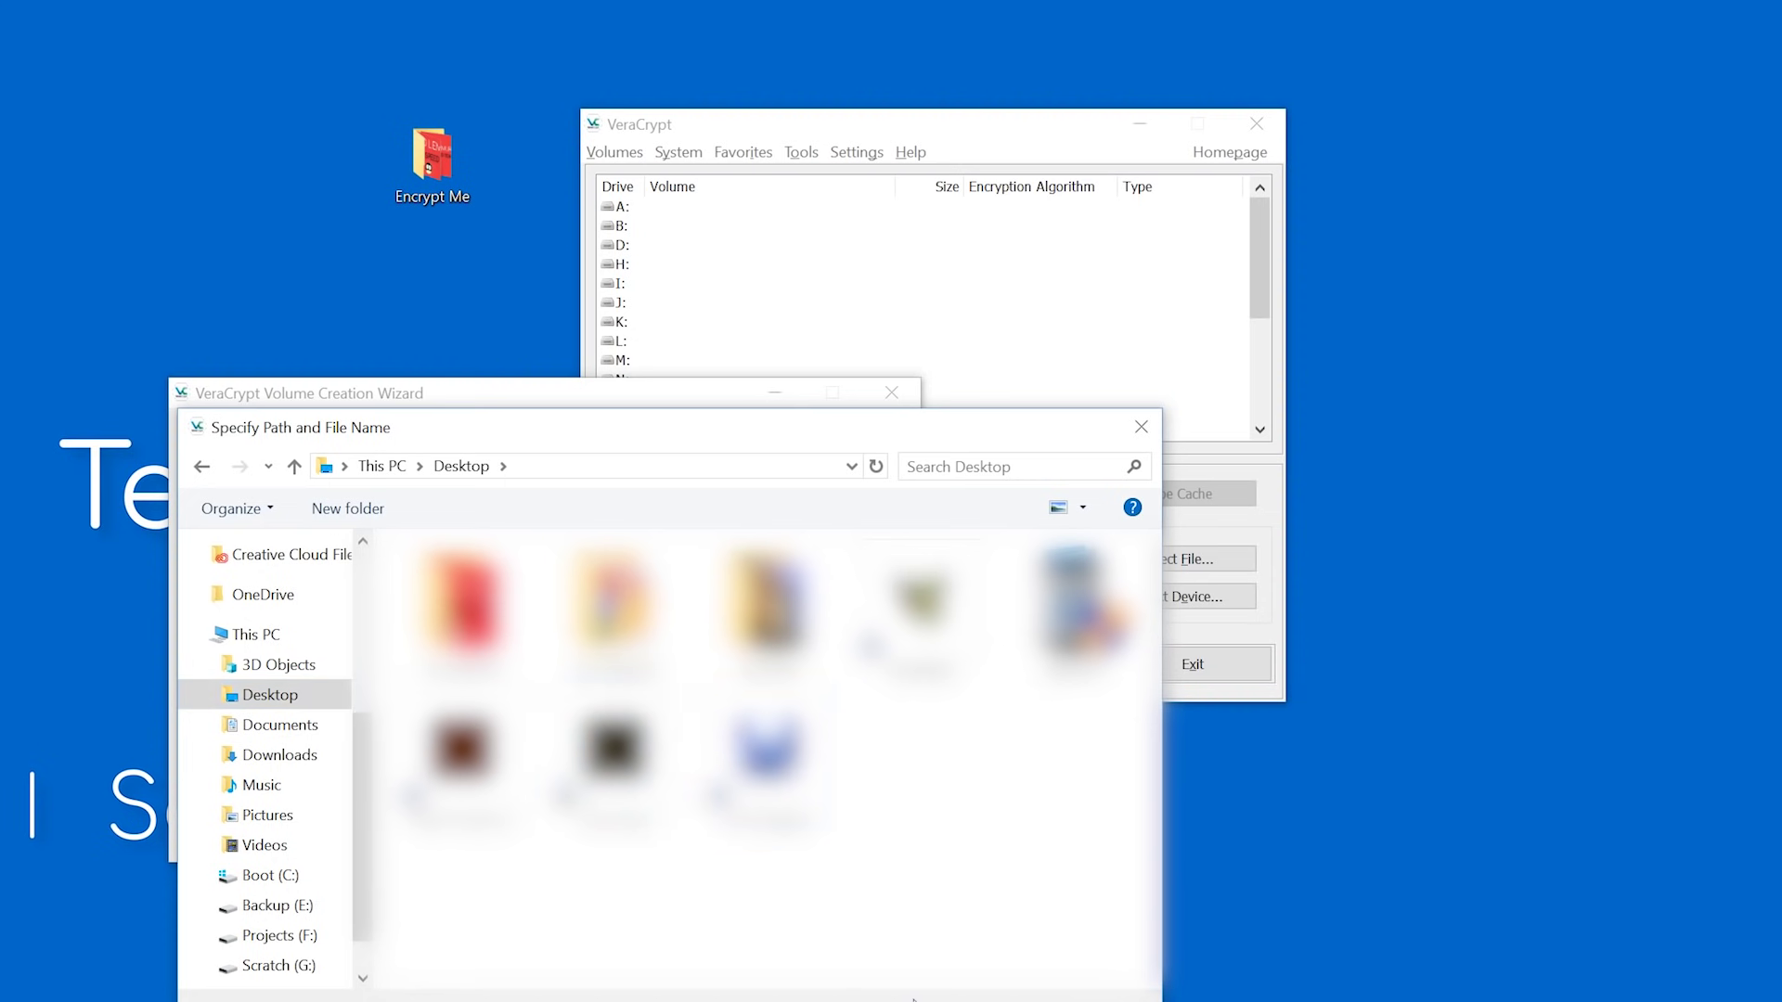
key("Return")
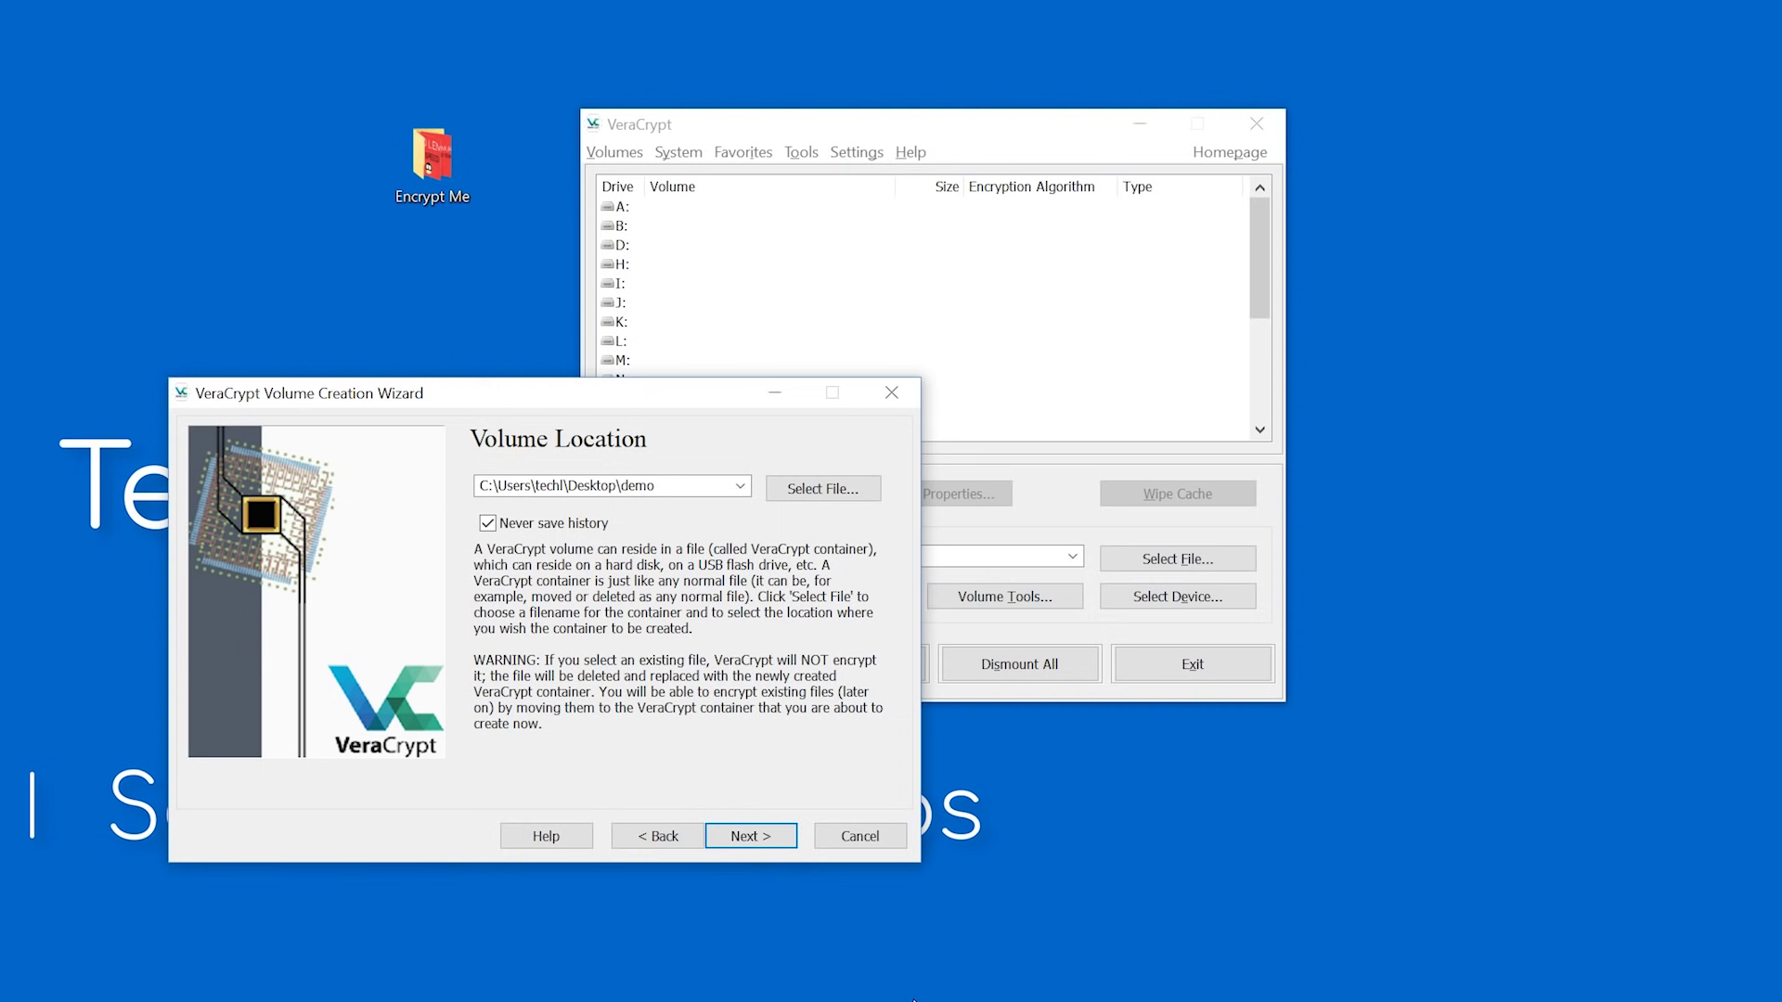
left_click(750, 836)
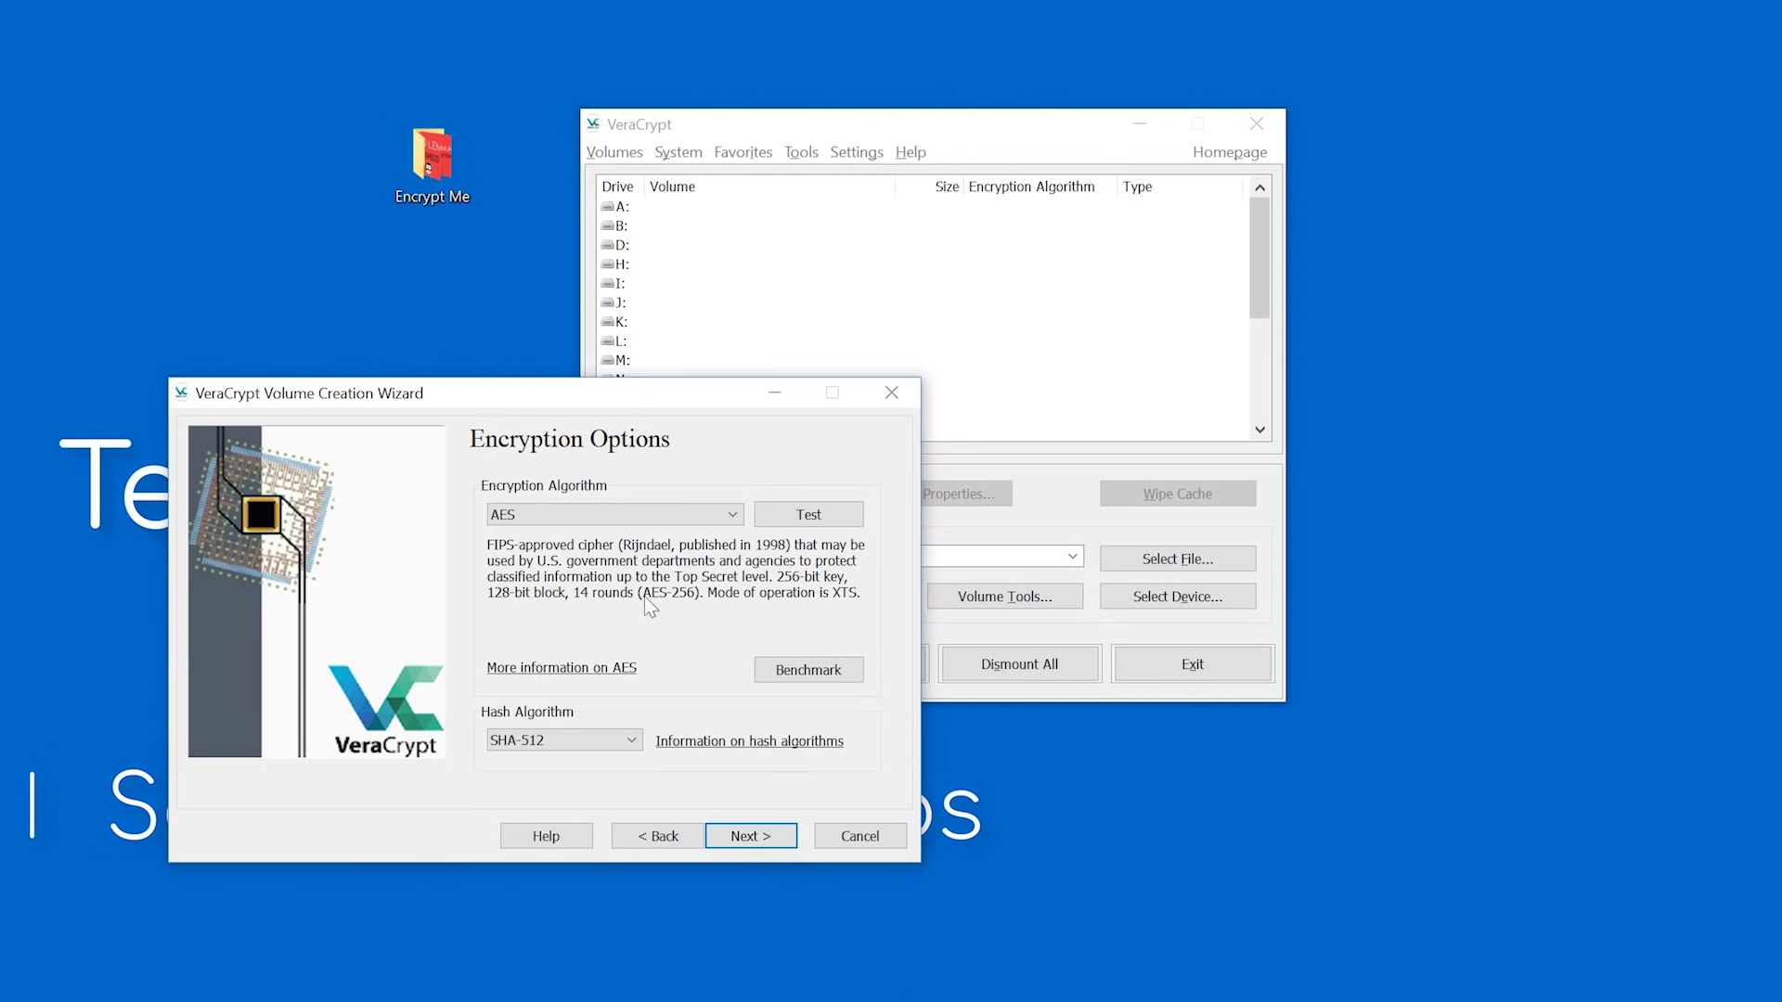
Keep AES with SHA-512 and make the container 10 MB.
left_click(747, 836)
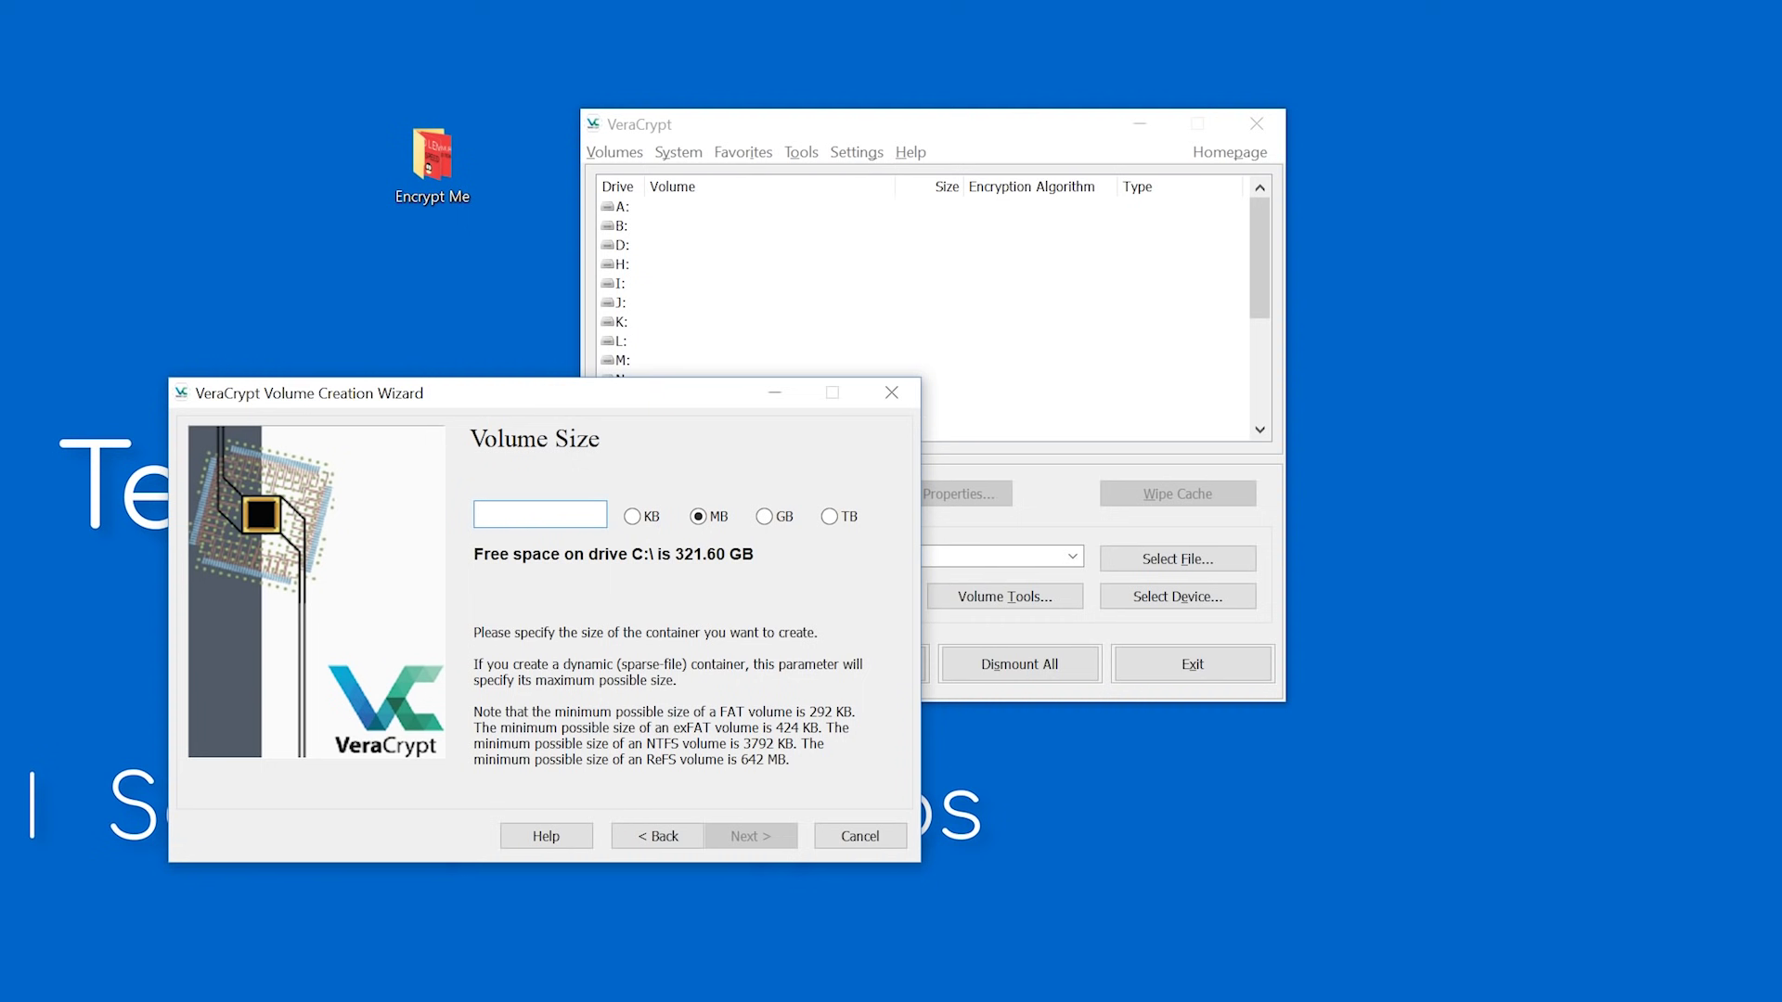
type("10")
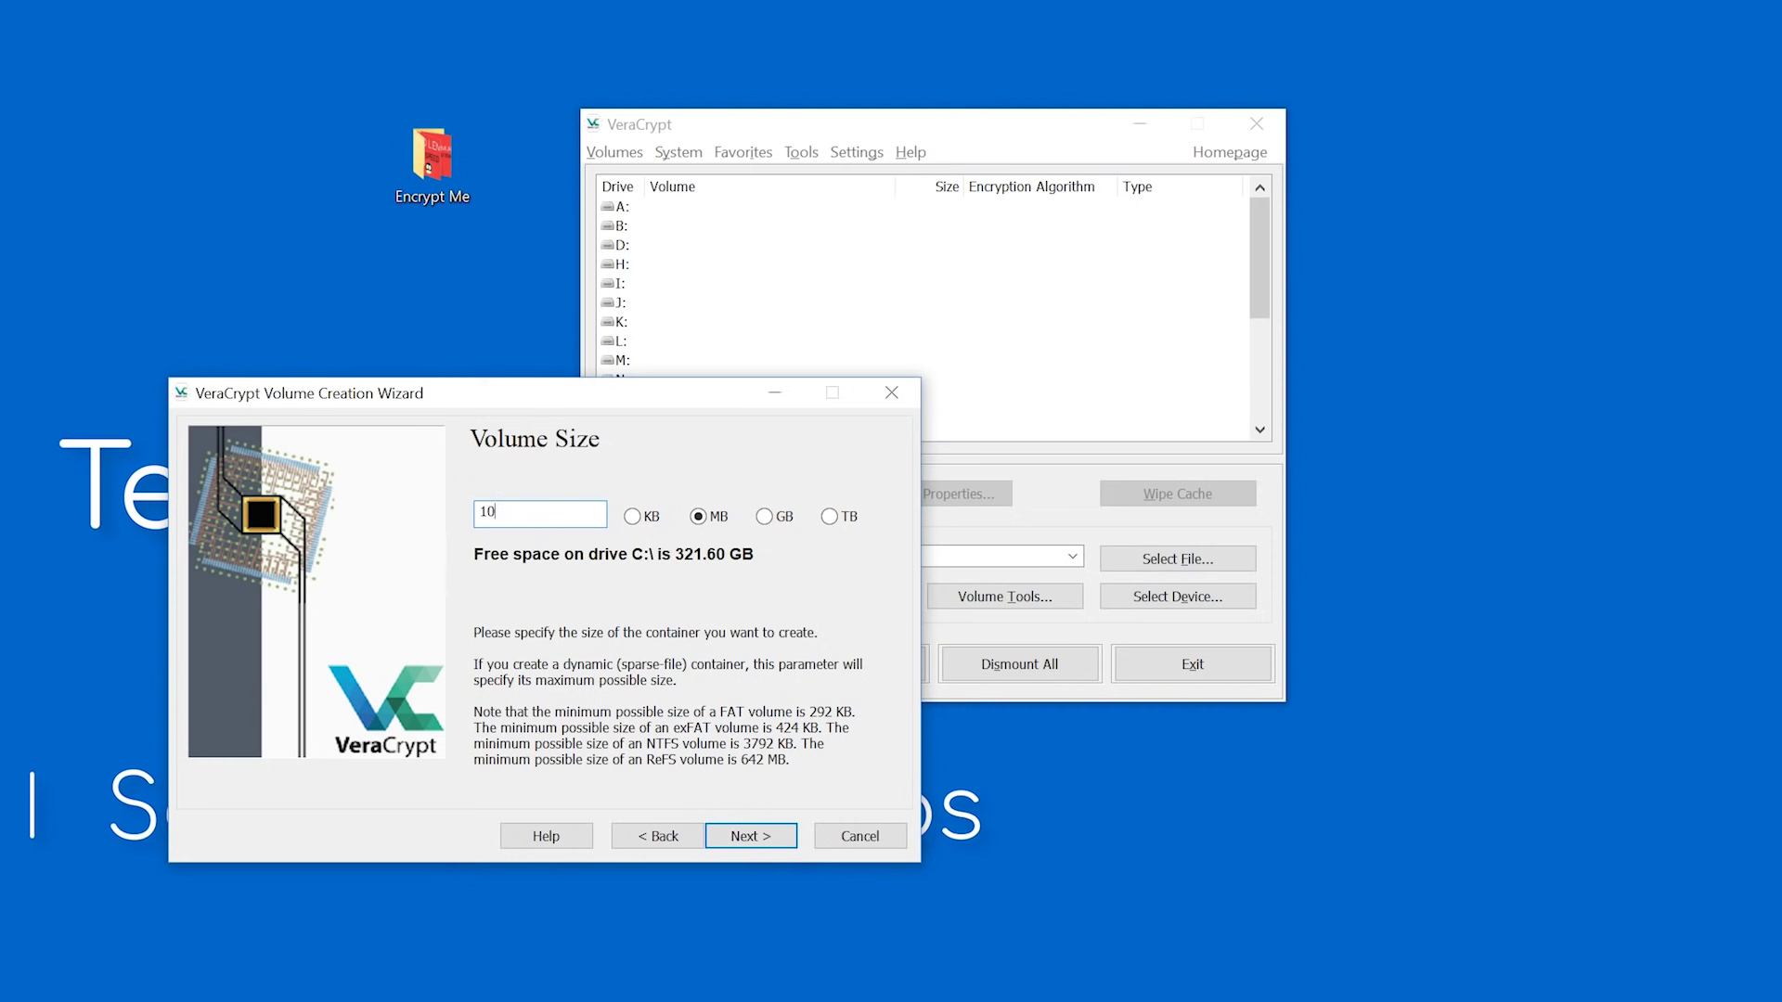
left_click(749, 835)
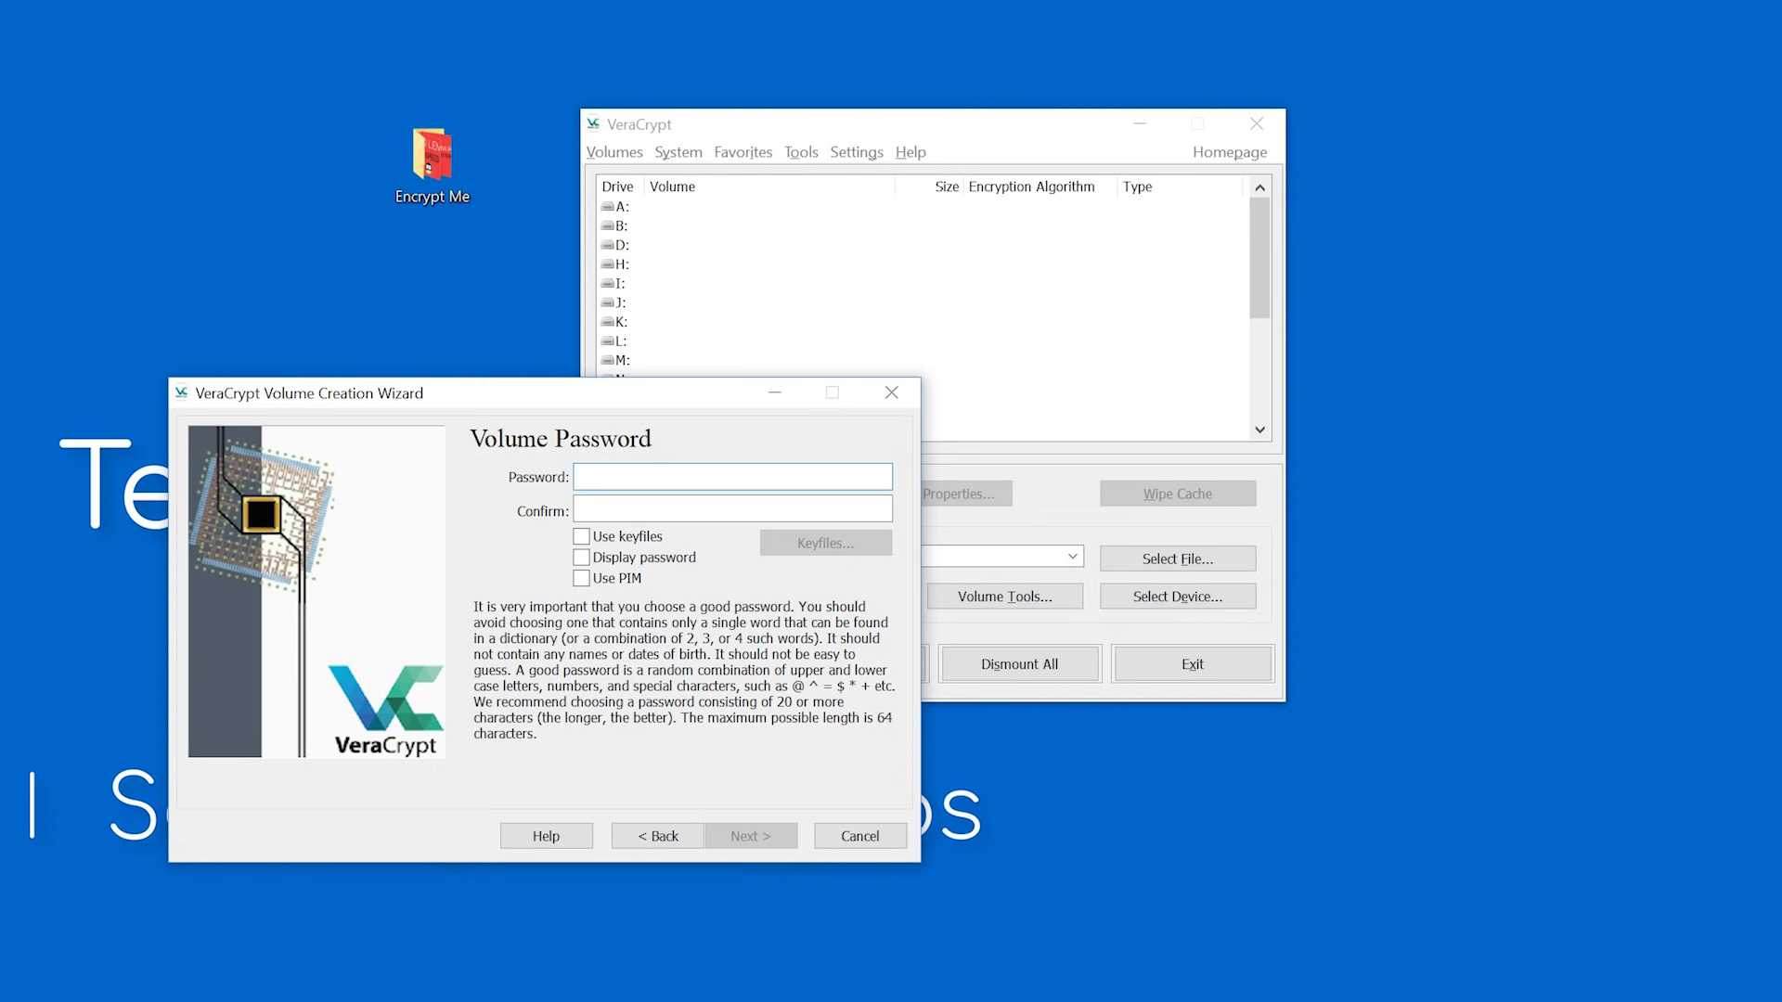
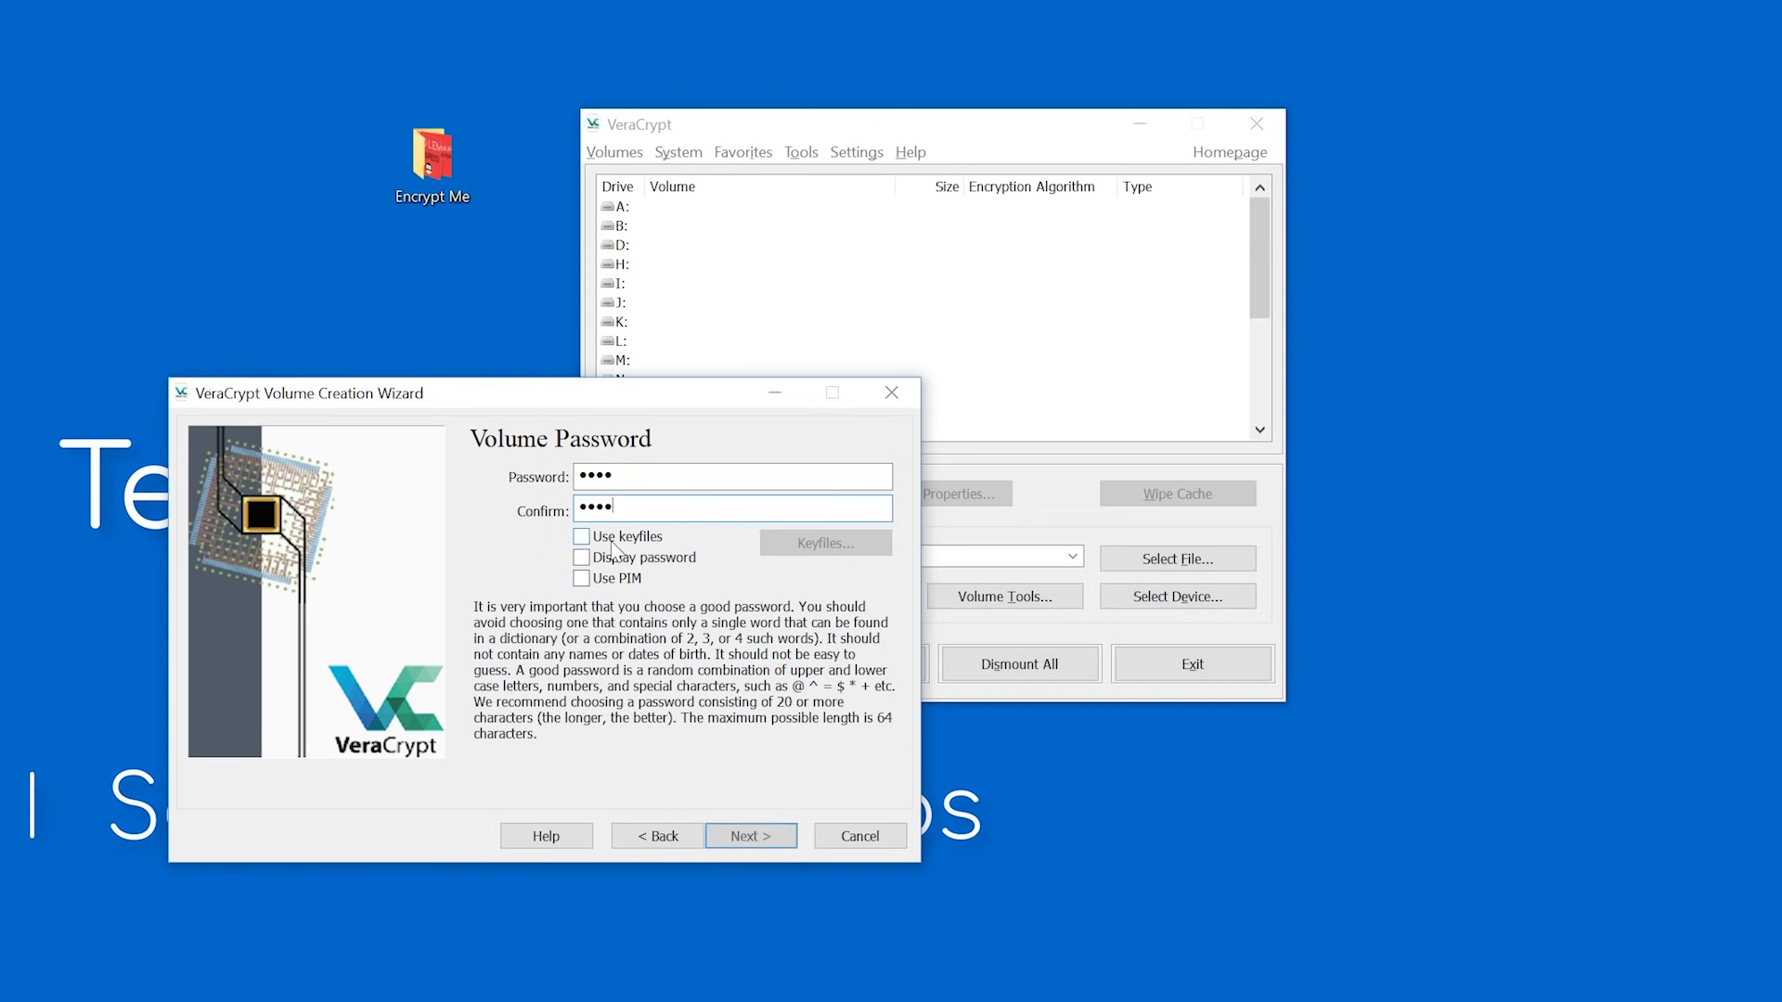
Enter and confirm the volume password with Display password ticked, then continue.
left_click(582, 557)
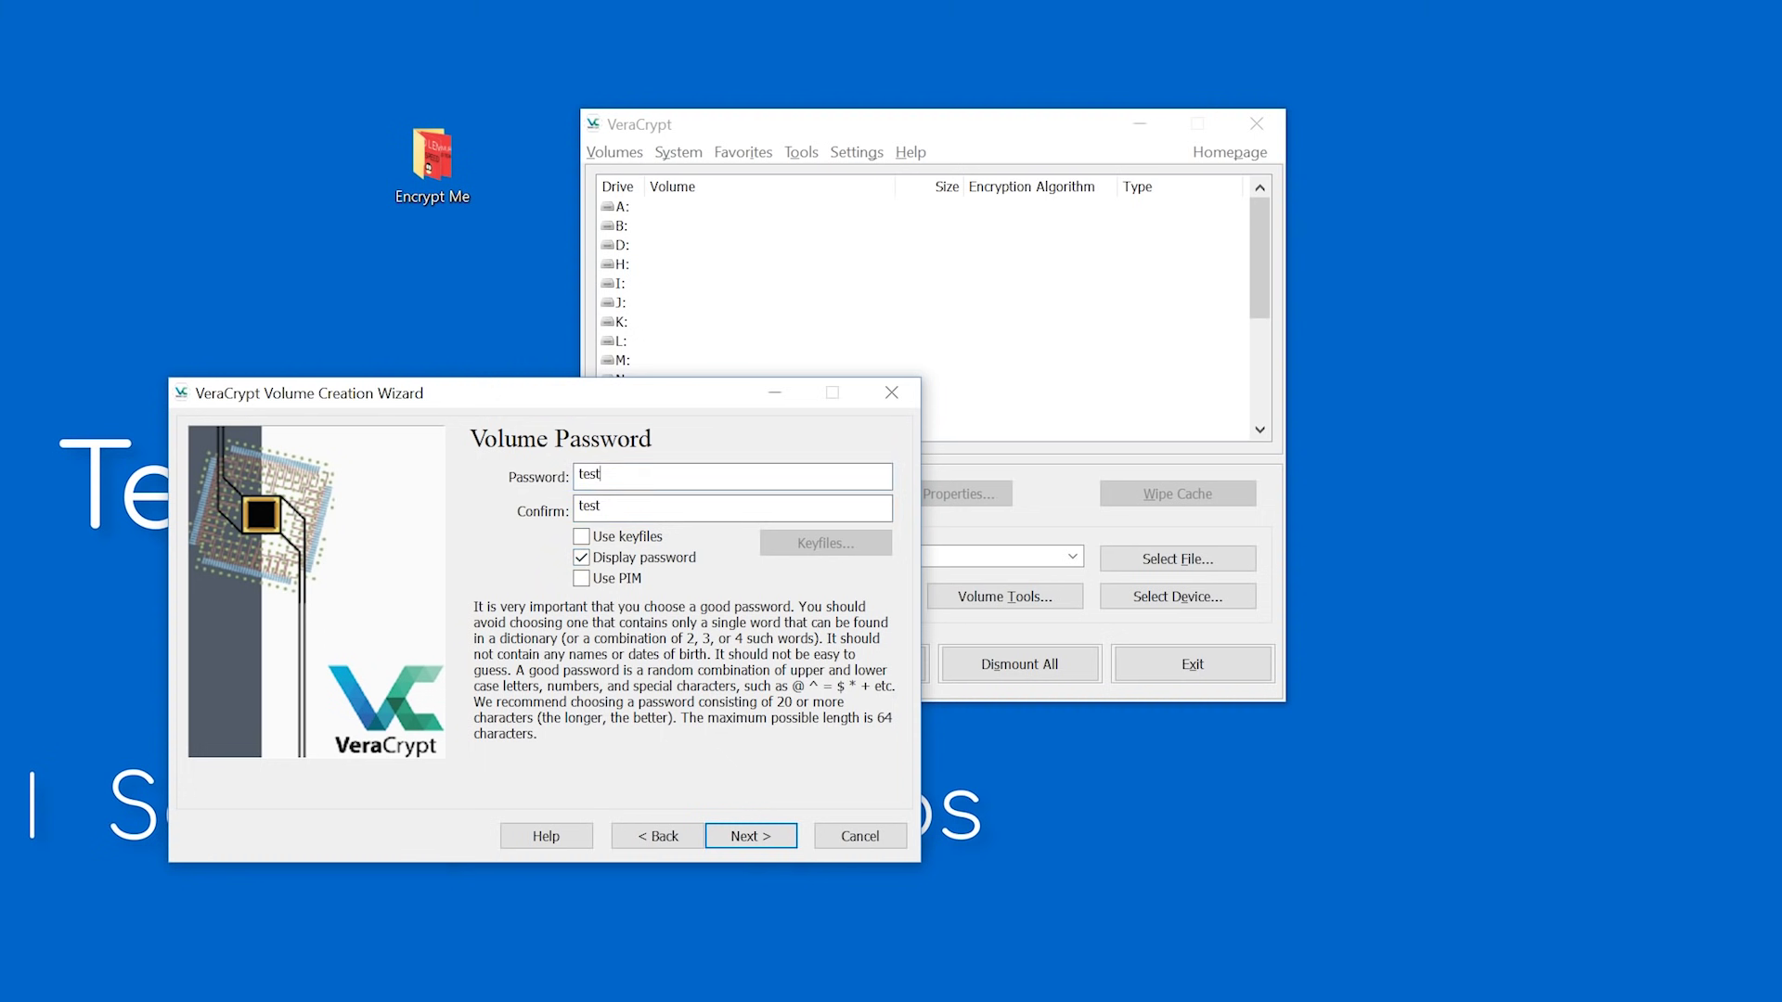
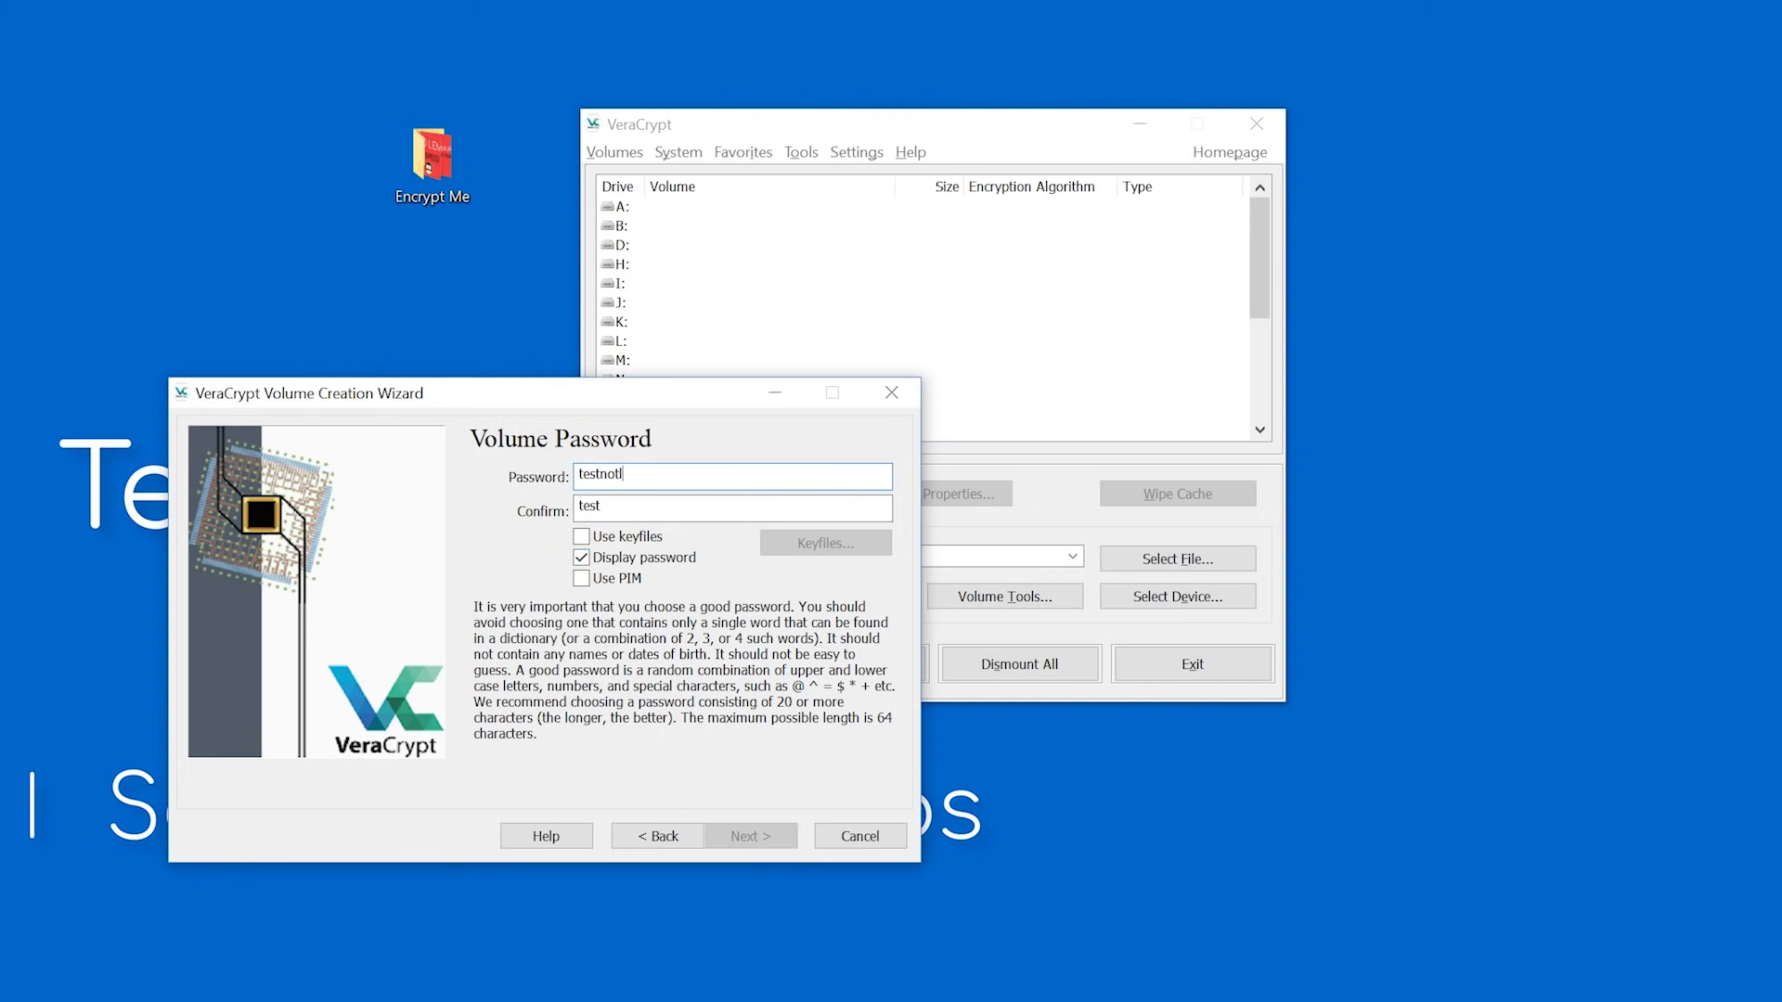
key("Tab")
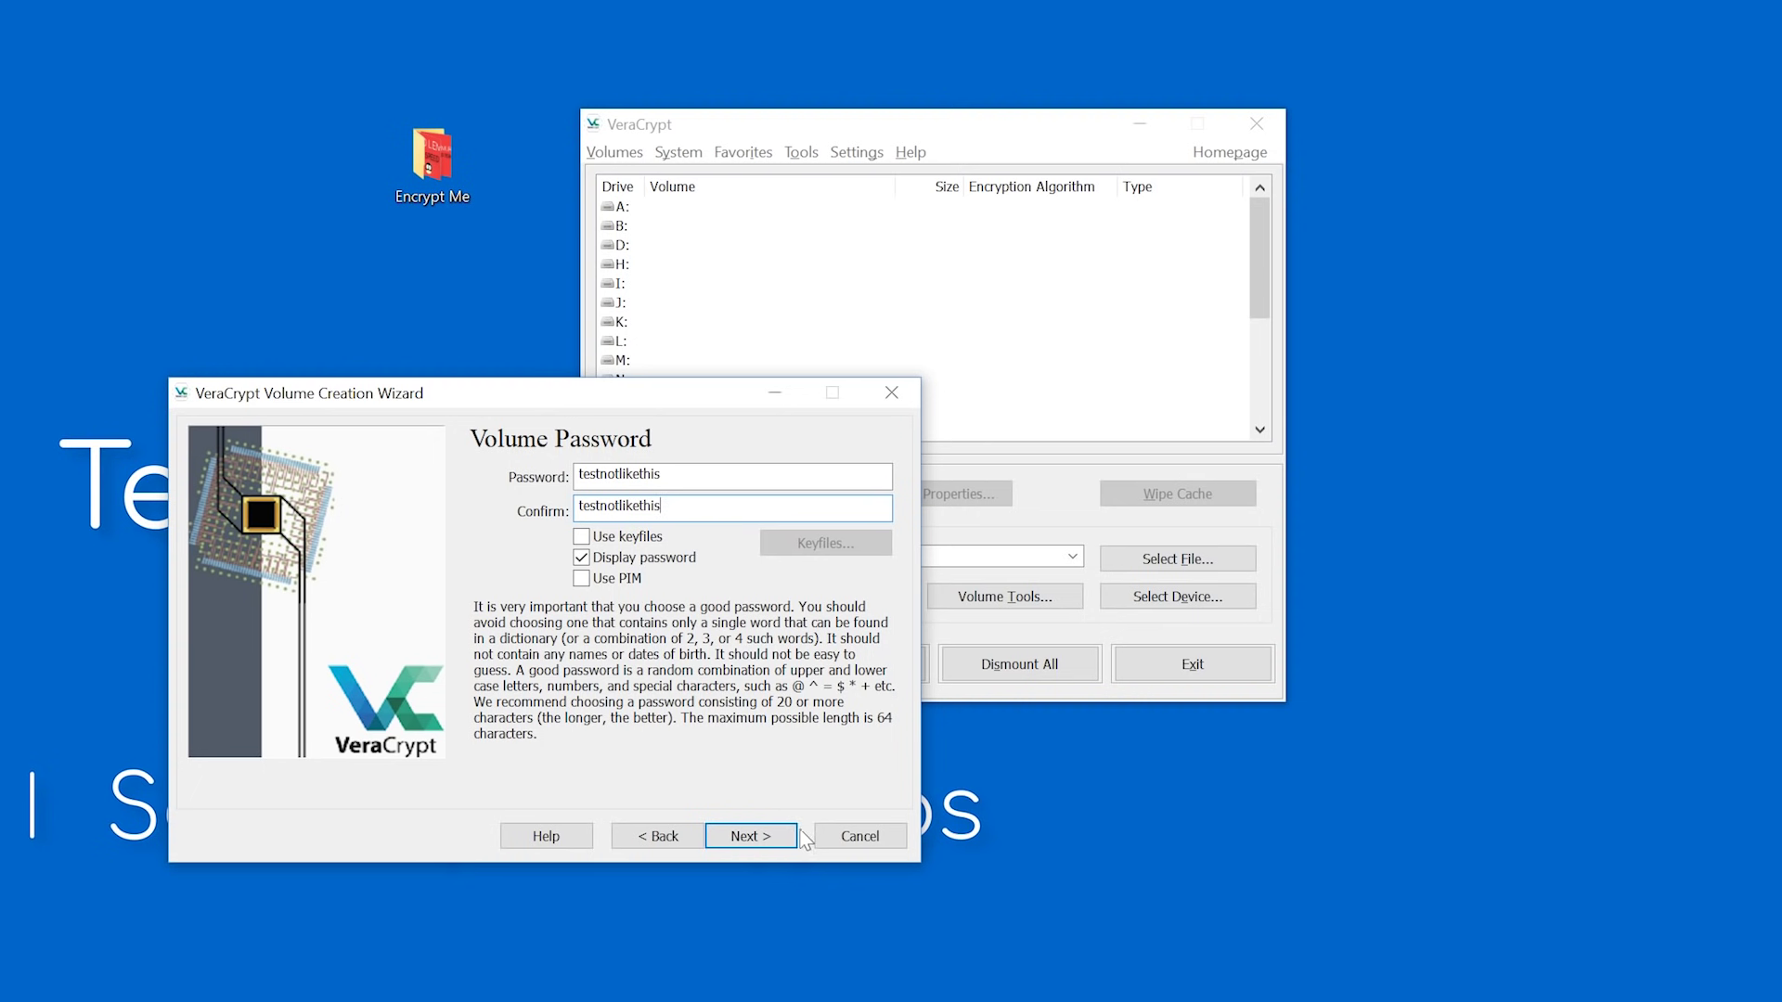
left_click(750, 835)
Accept the short-password warning and format the demo container.
left_click(423, 748)
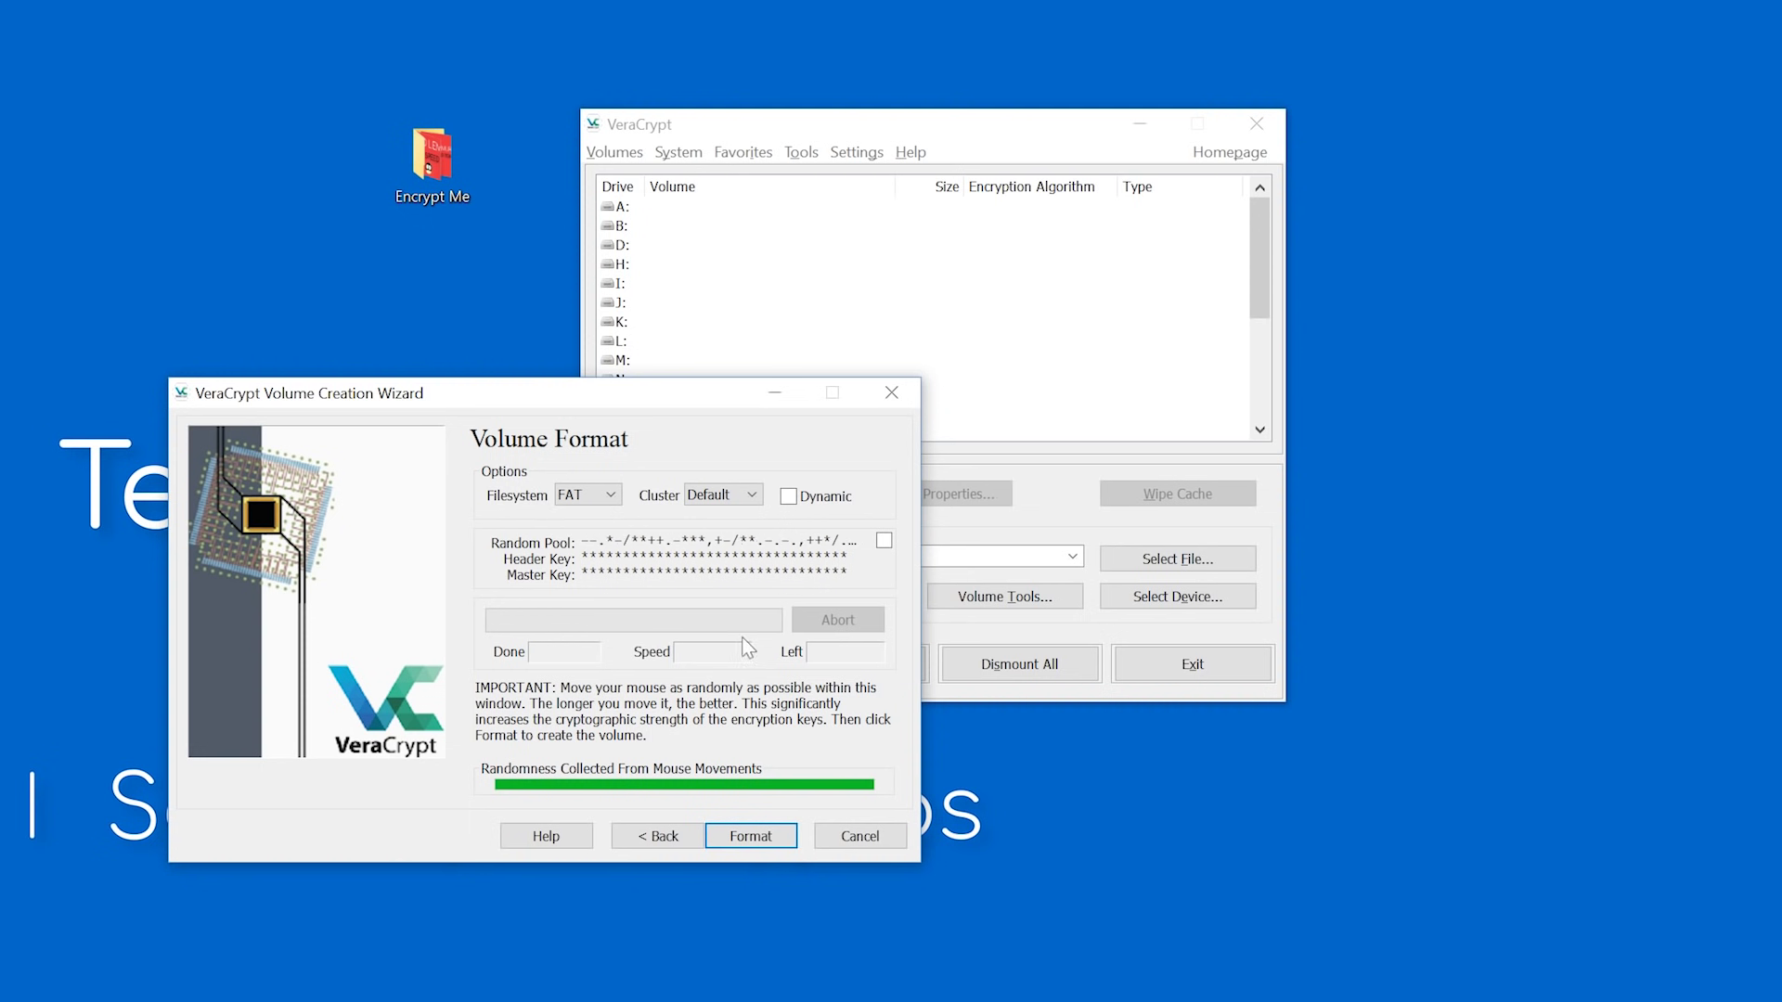
left_click(776, 846)
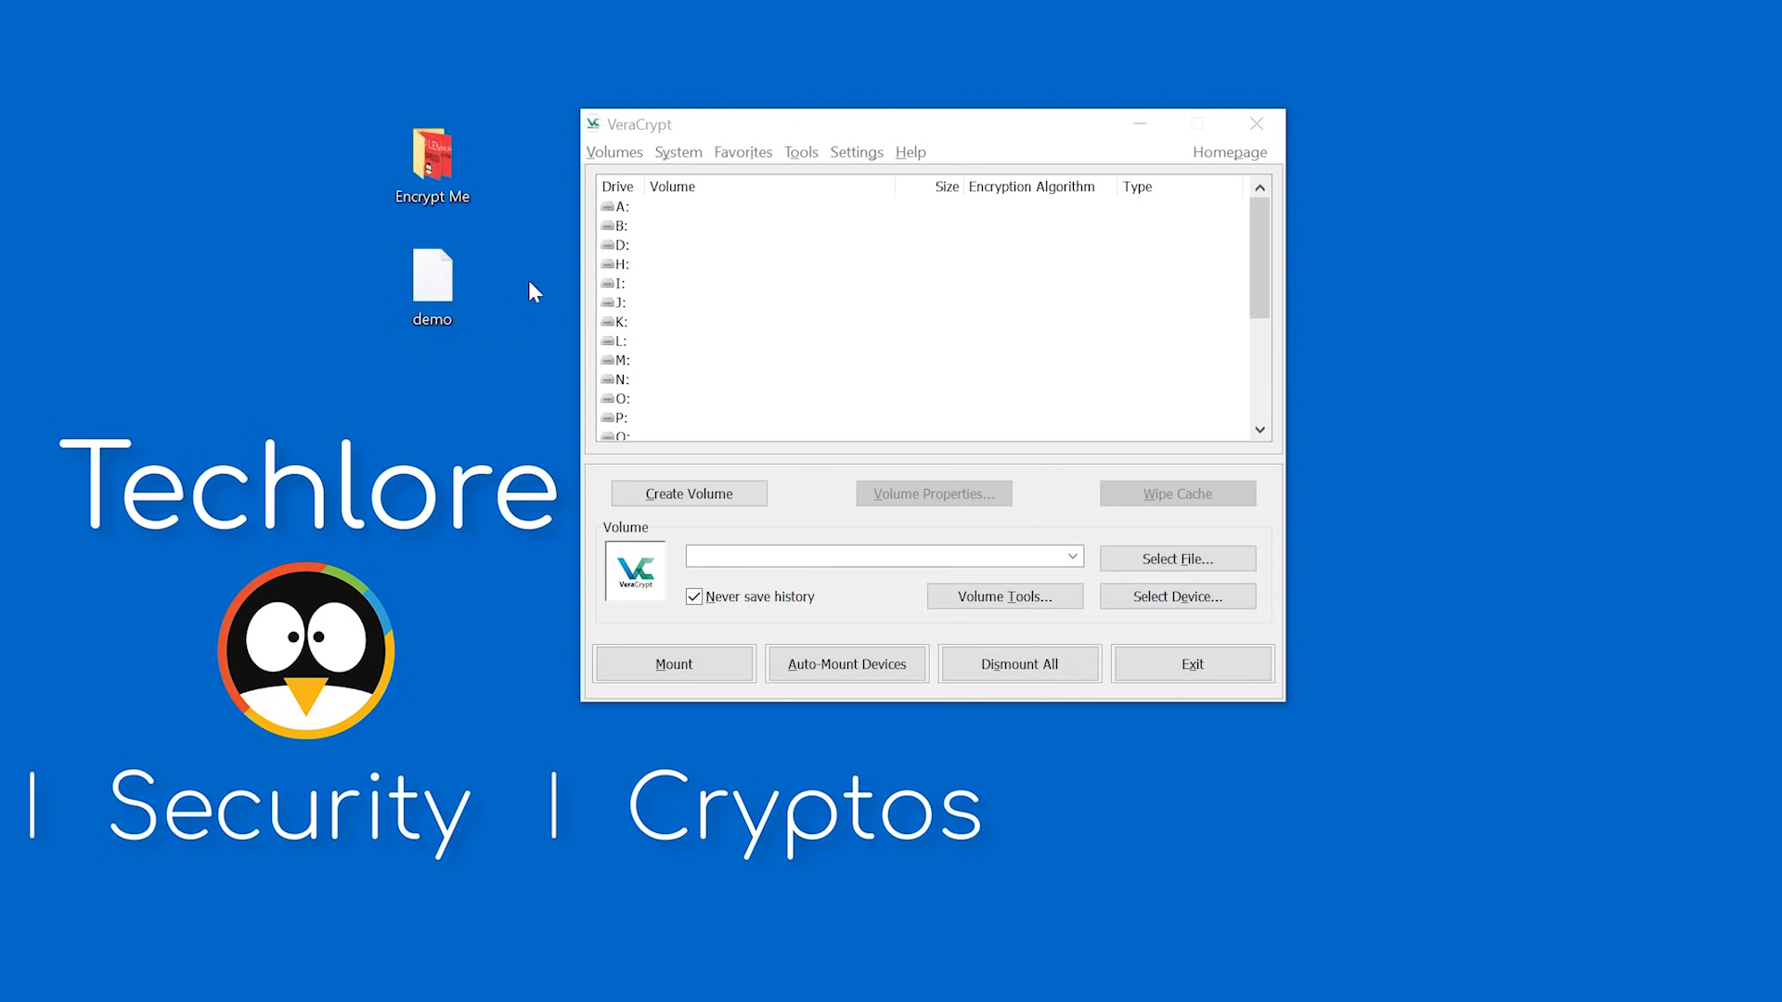
Select drive N: and choose the demo file on the Desktop as the volume.
scroll(647, 345, "down", 2)
left_click(620, 322)
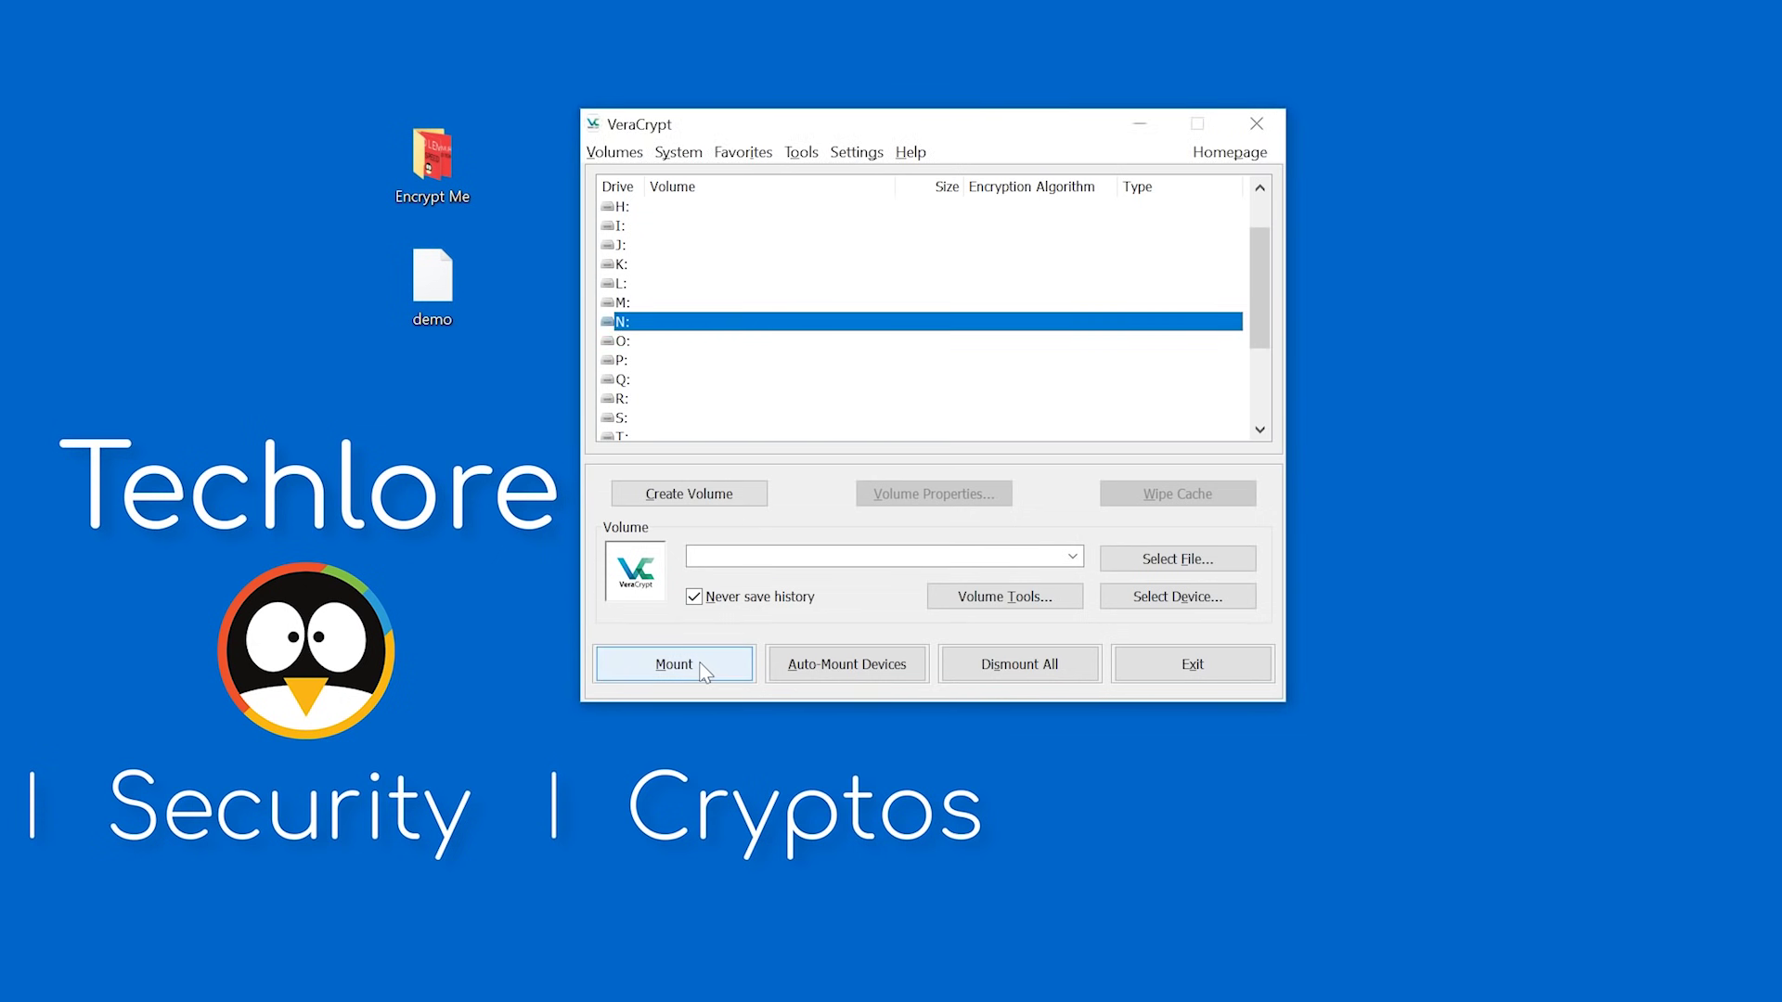
left_click(1184, 566)
left_click(733, 487)
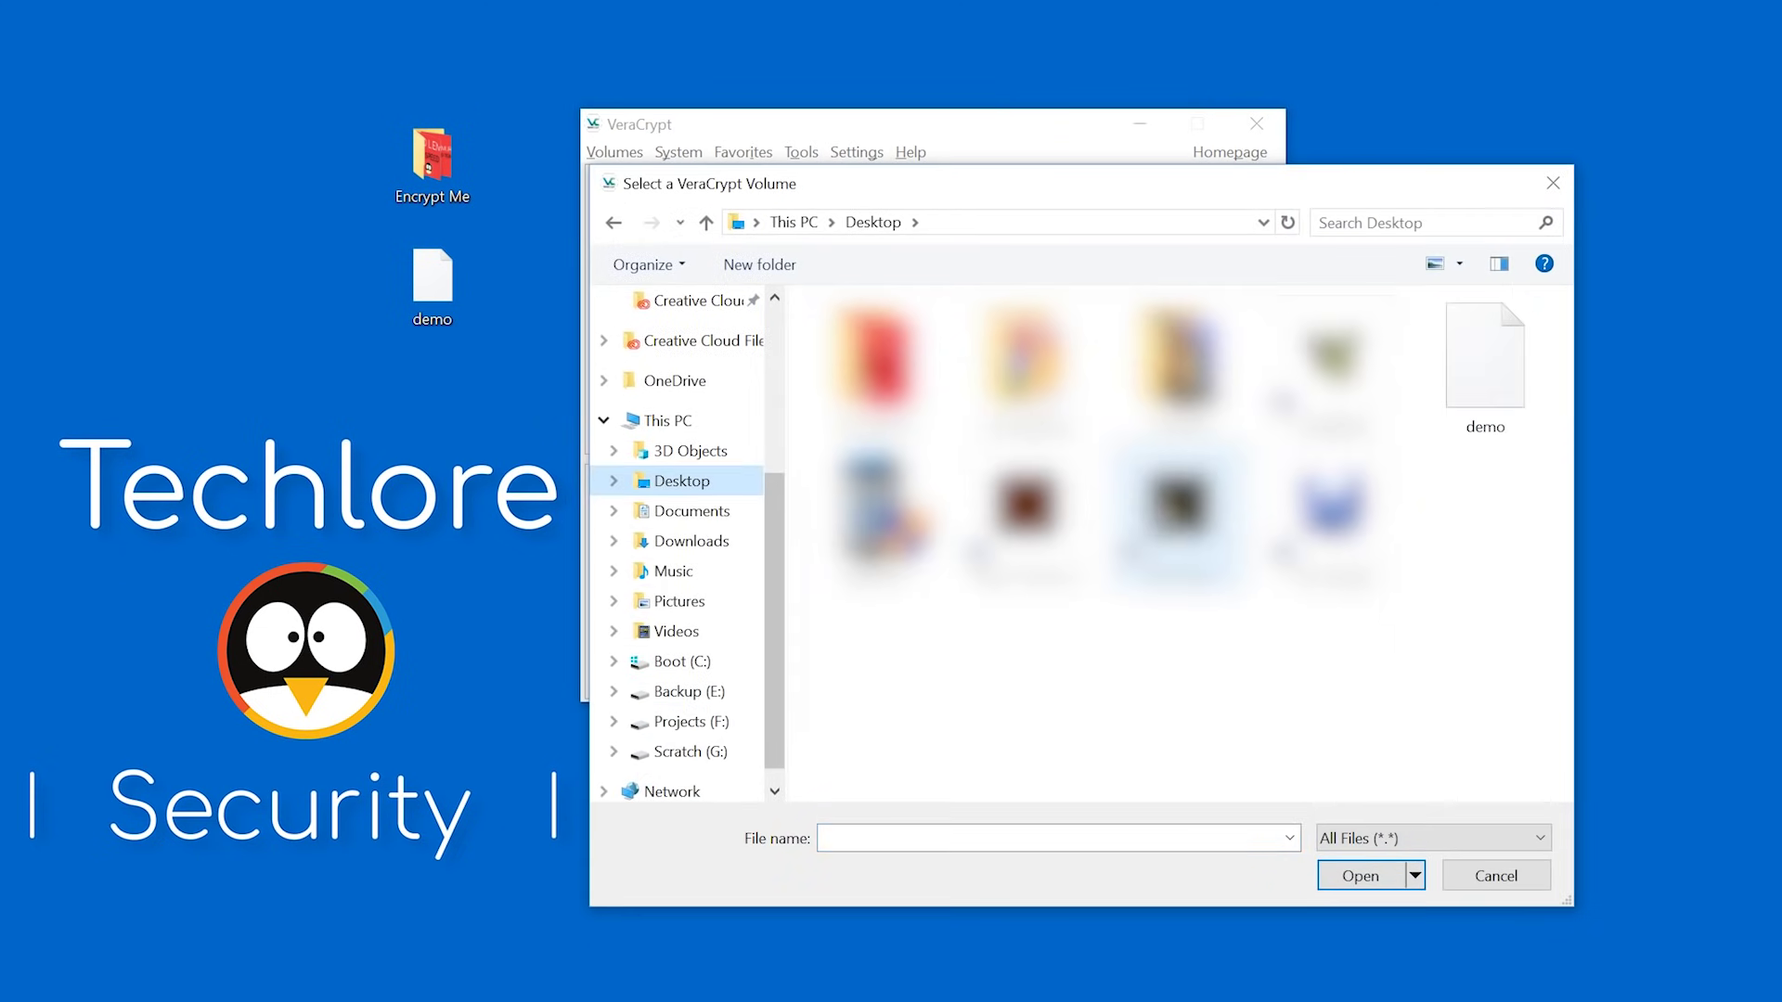
left_click(1456, 408)
left_click(1361, 876)
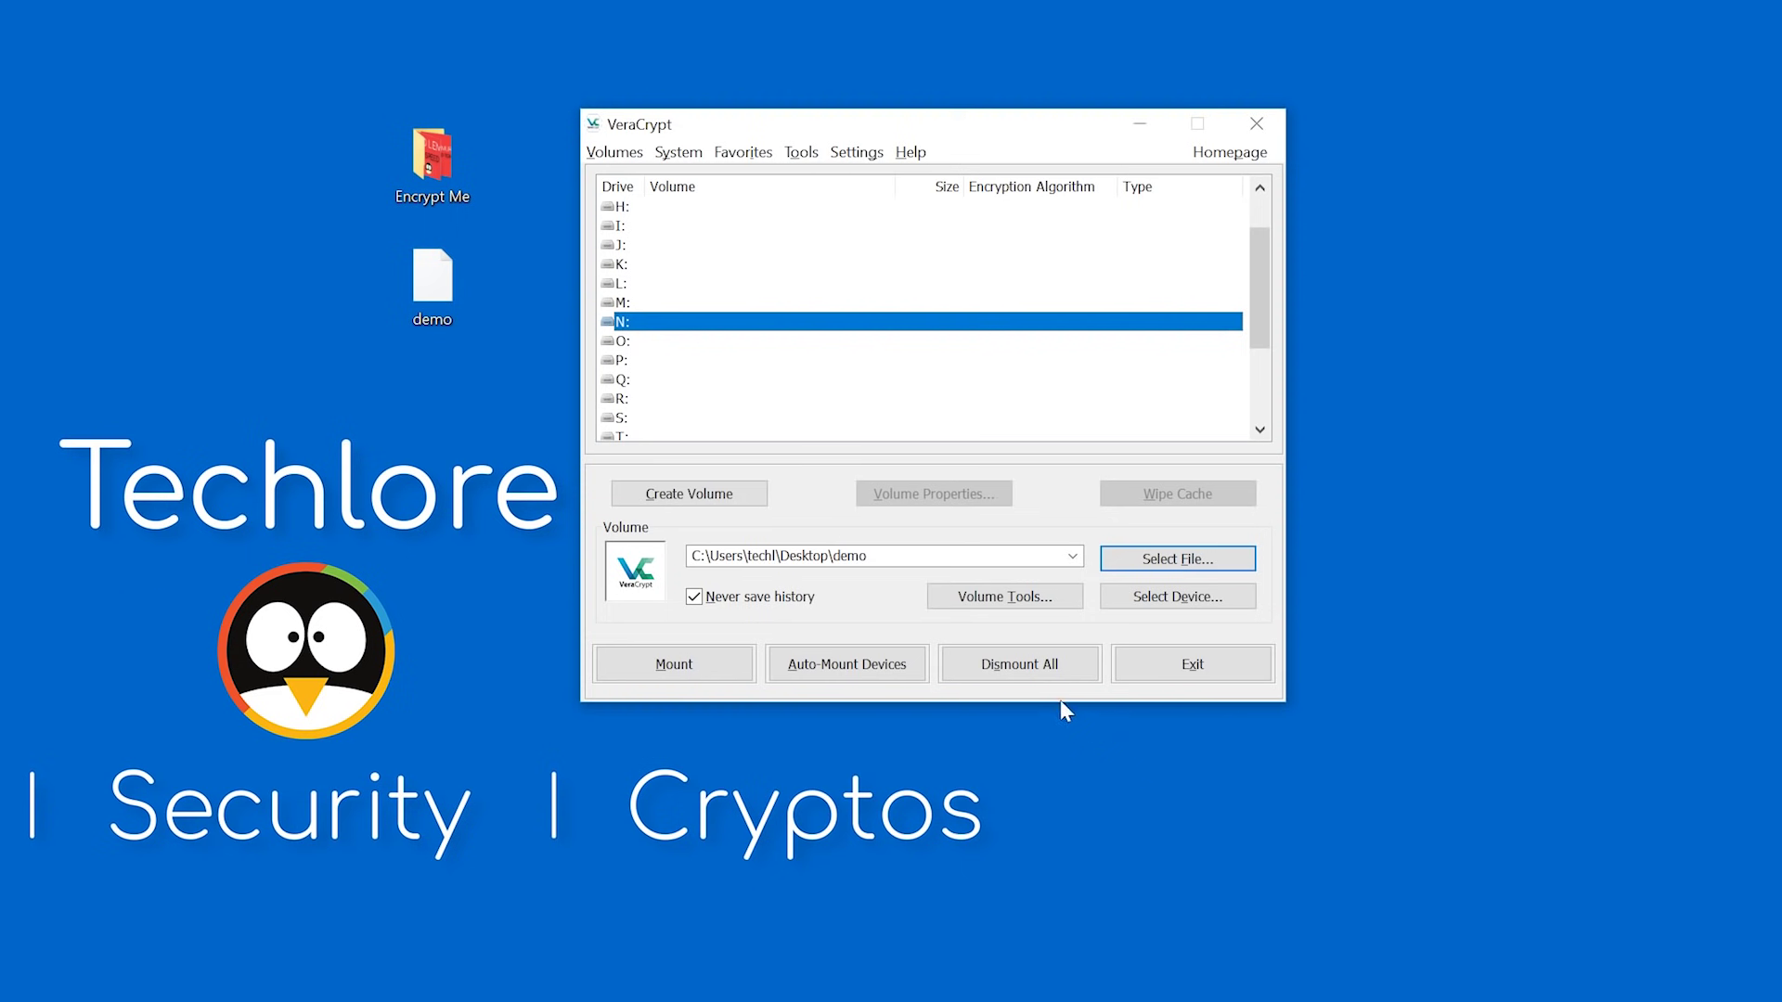
Mount the demo volume with its password and open the empty N: drive window.
left_click(719, 664)
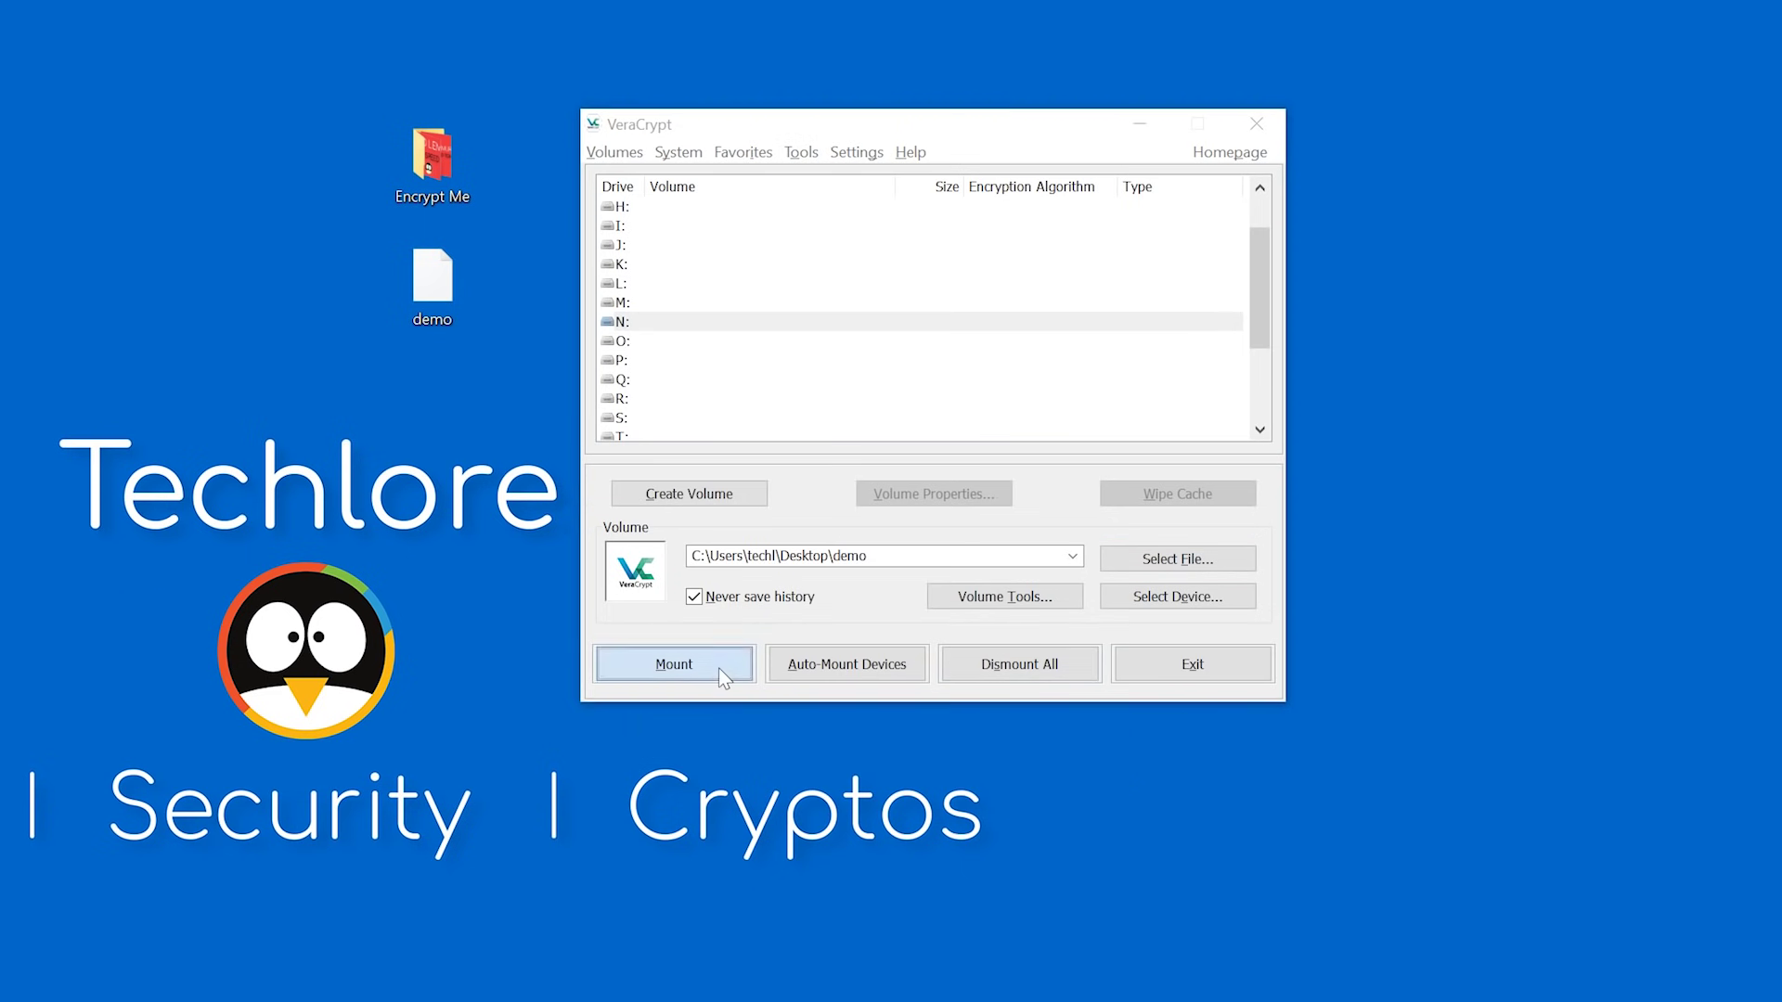
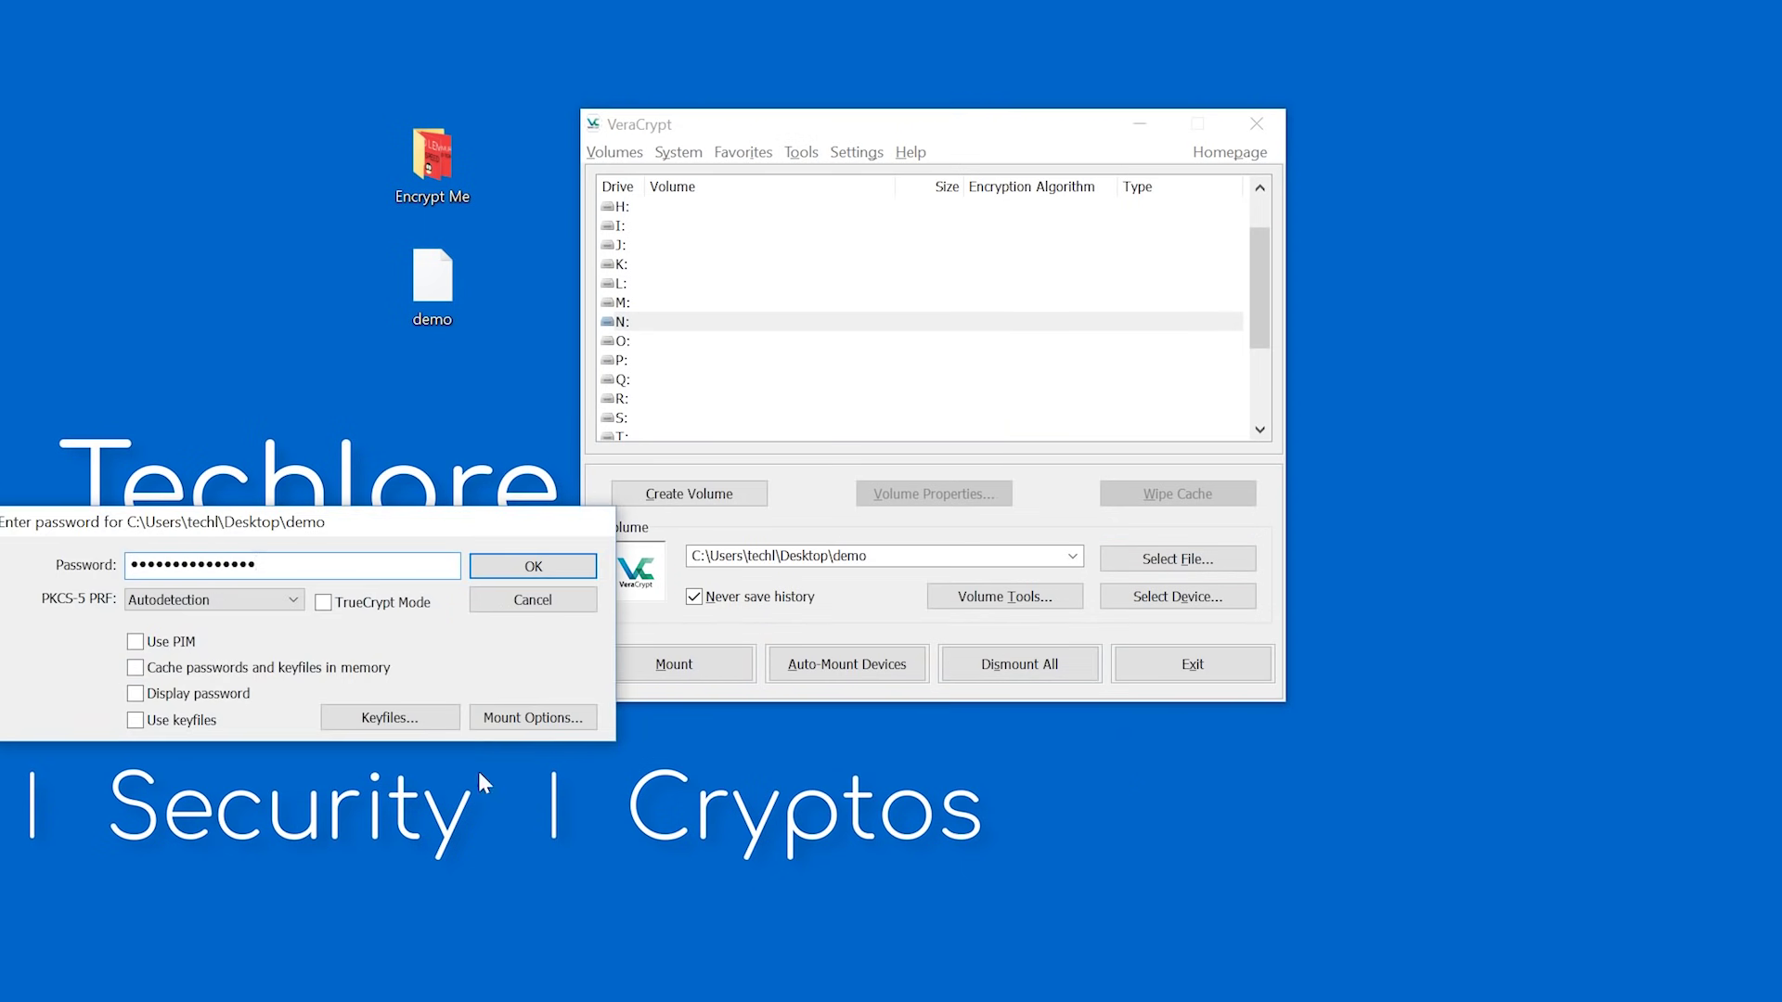
left_click(136, 694)
left_click(570, 576)
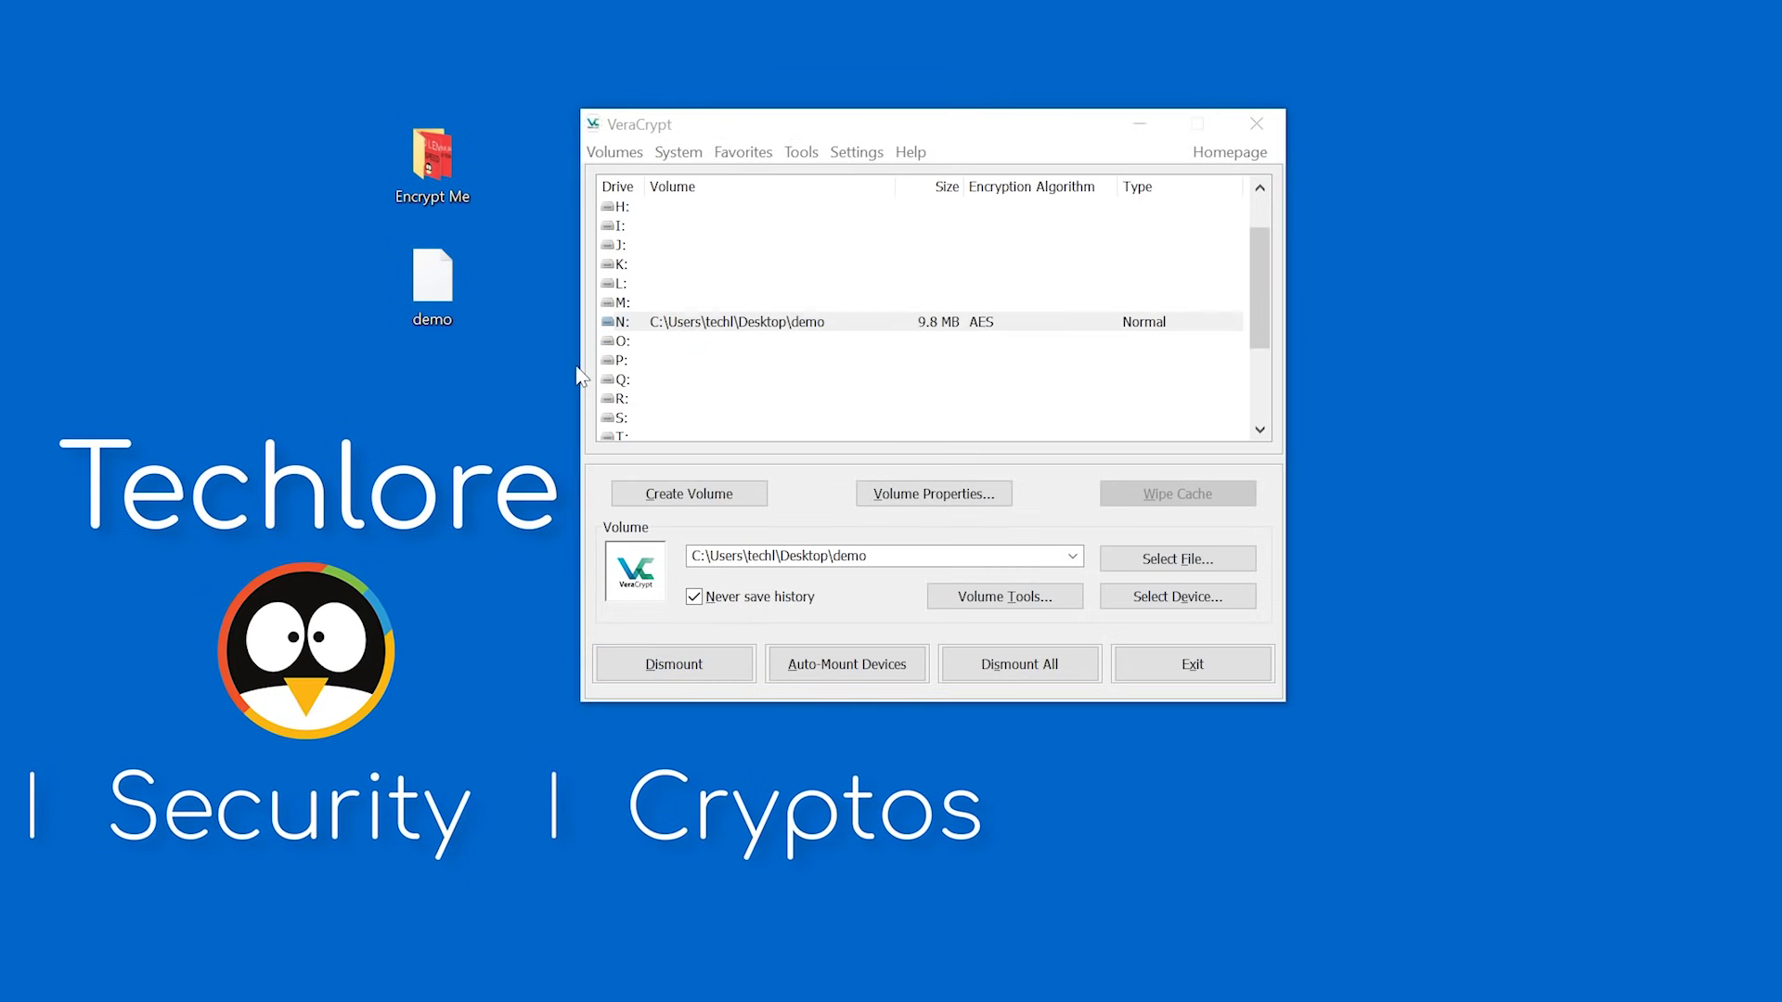
double_click(721, 325)
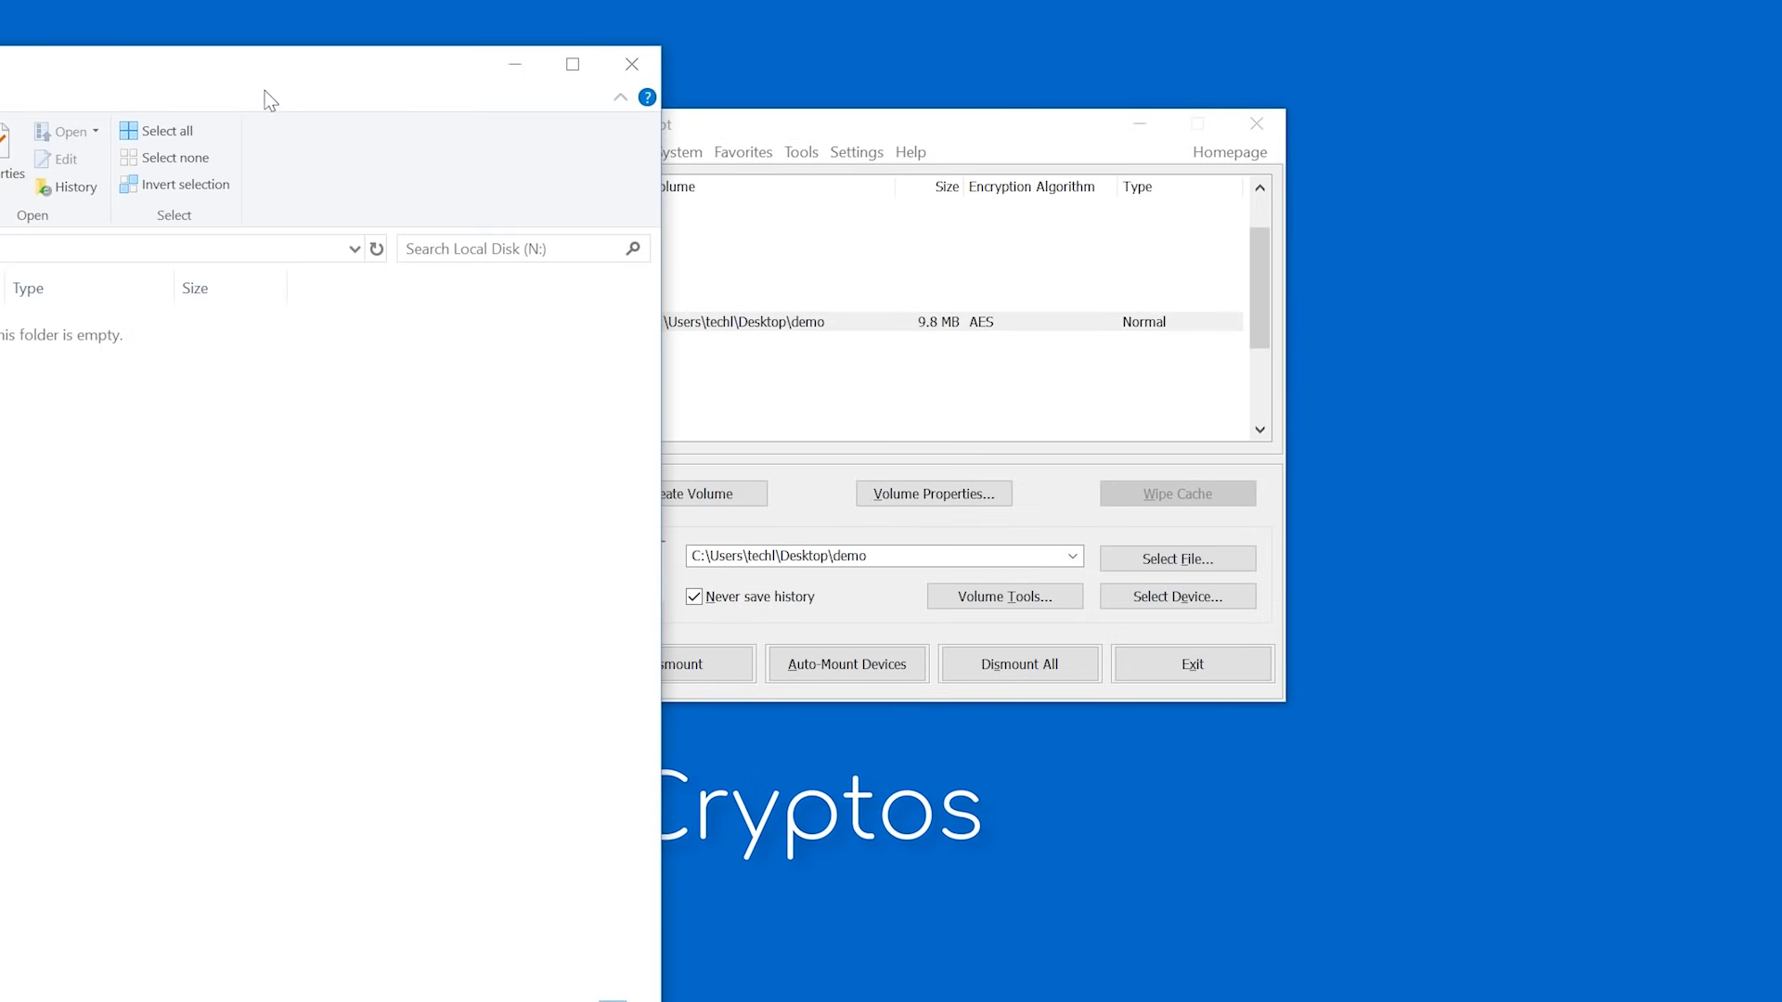
left_click_drag(268, 99, 1202, 139)
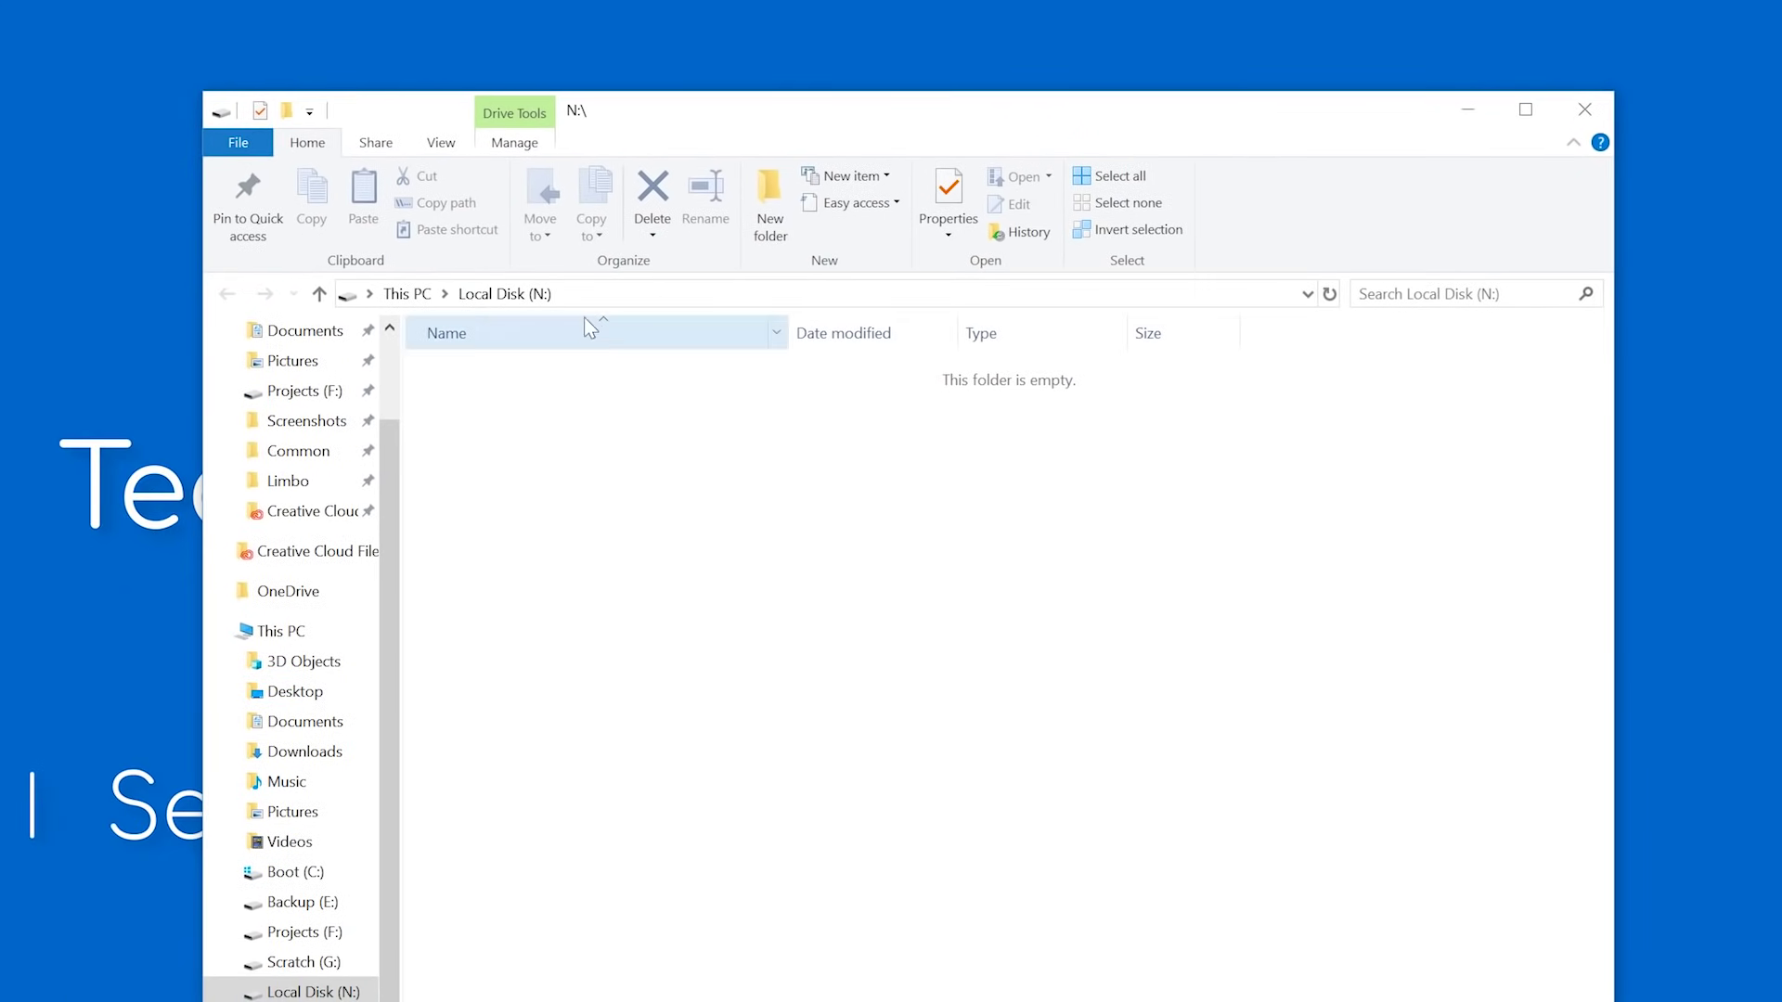
From This PC, drag the Encrypt Me folder onto Local Disk (N:) and open N: to verify.
left_click(405, 295)
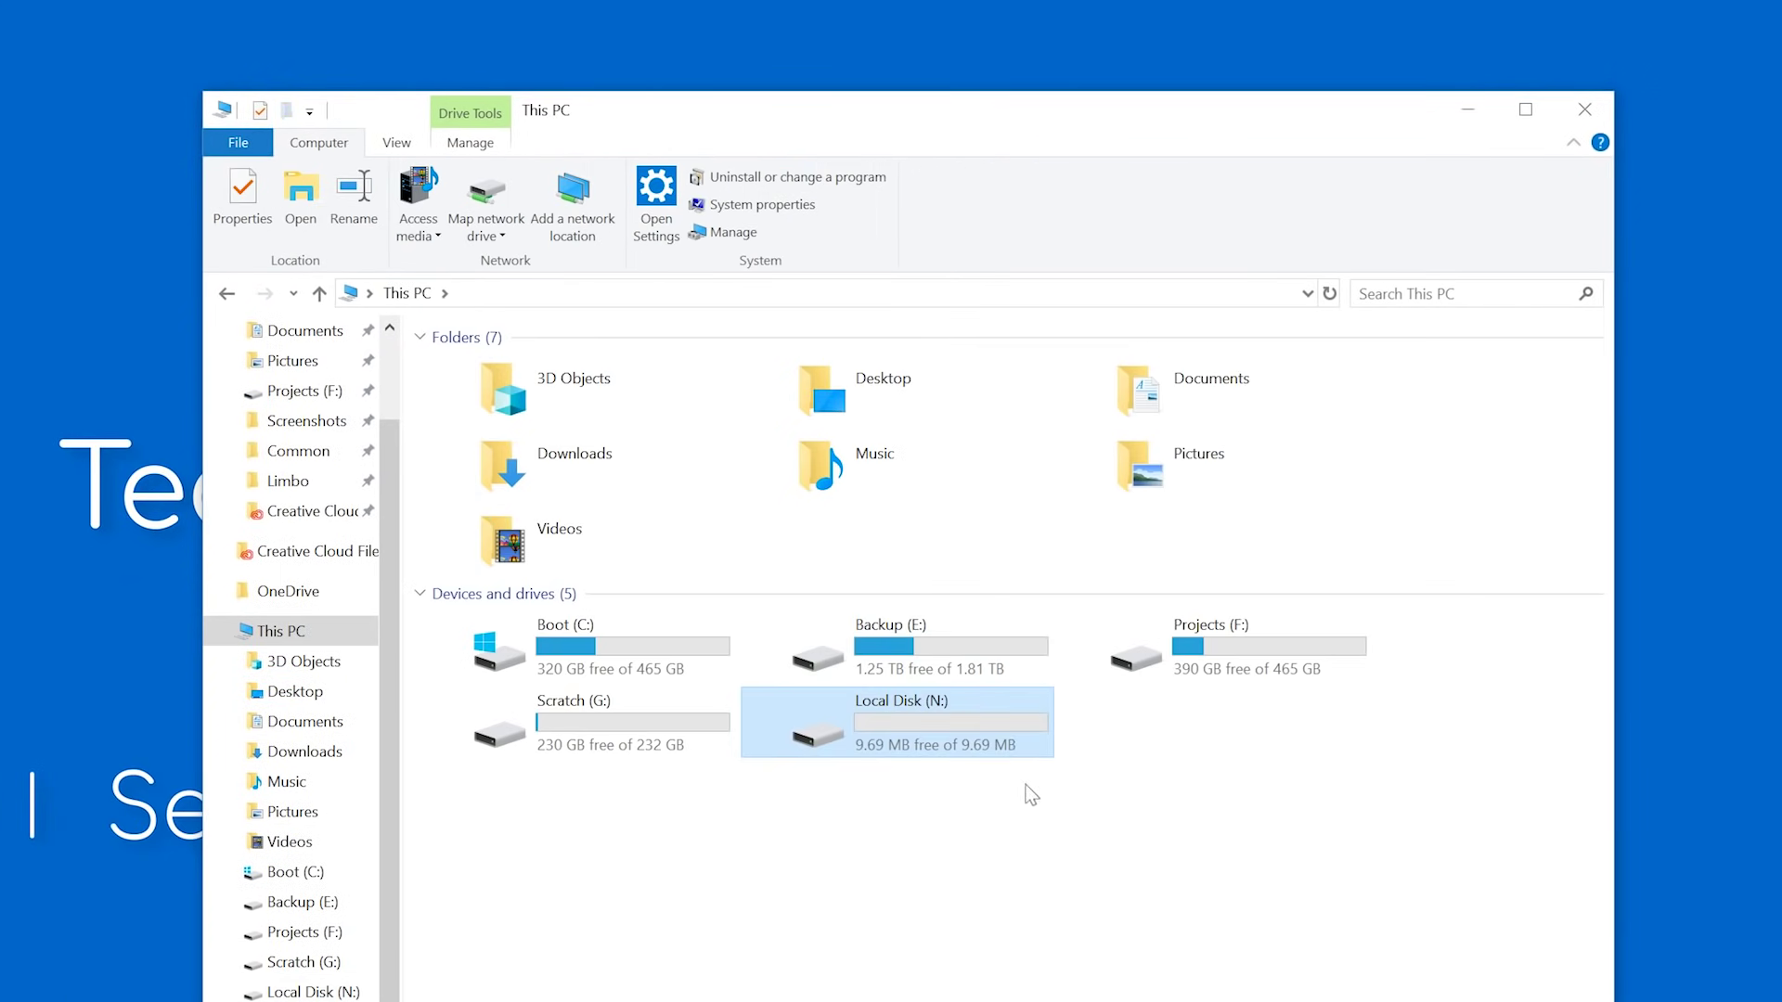
left_click_drag(889, 125, 1204, 0)
left_click(461, 177)
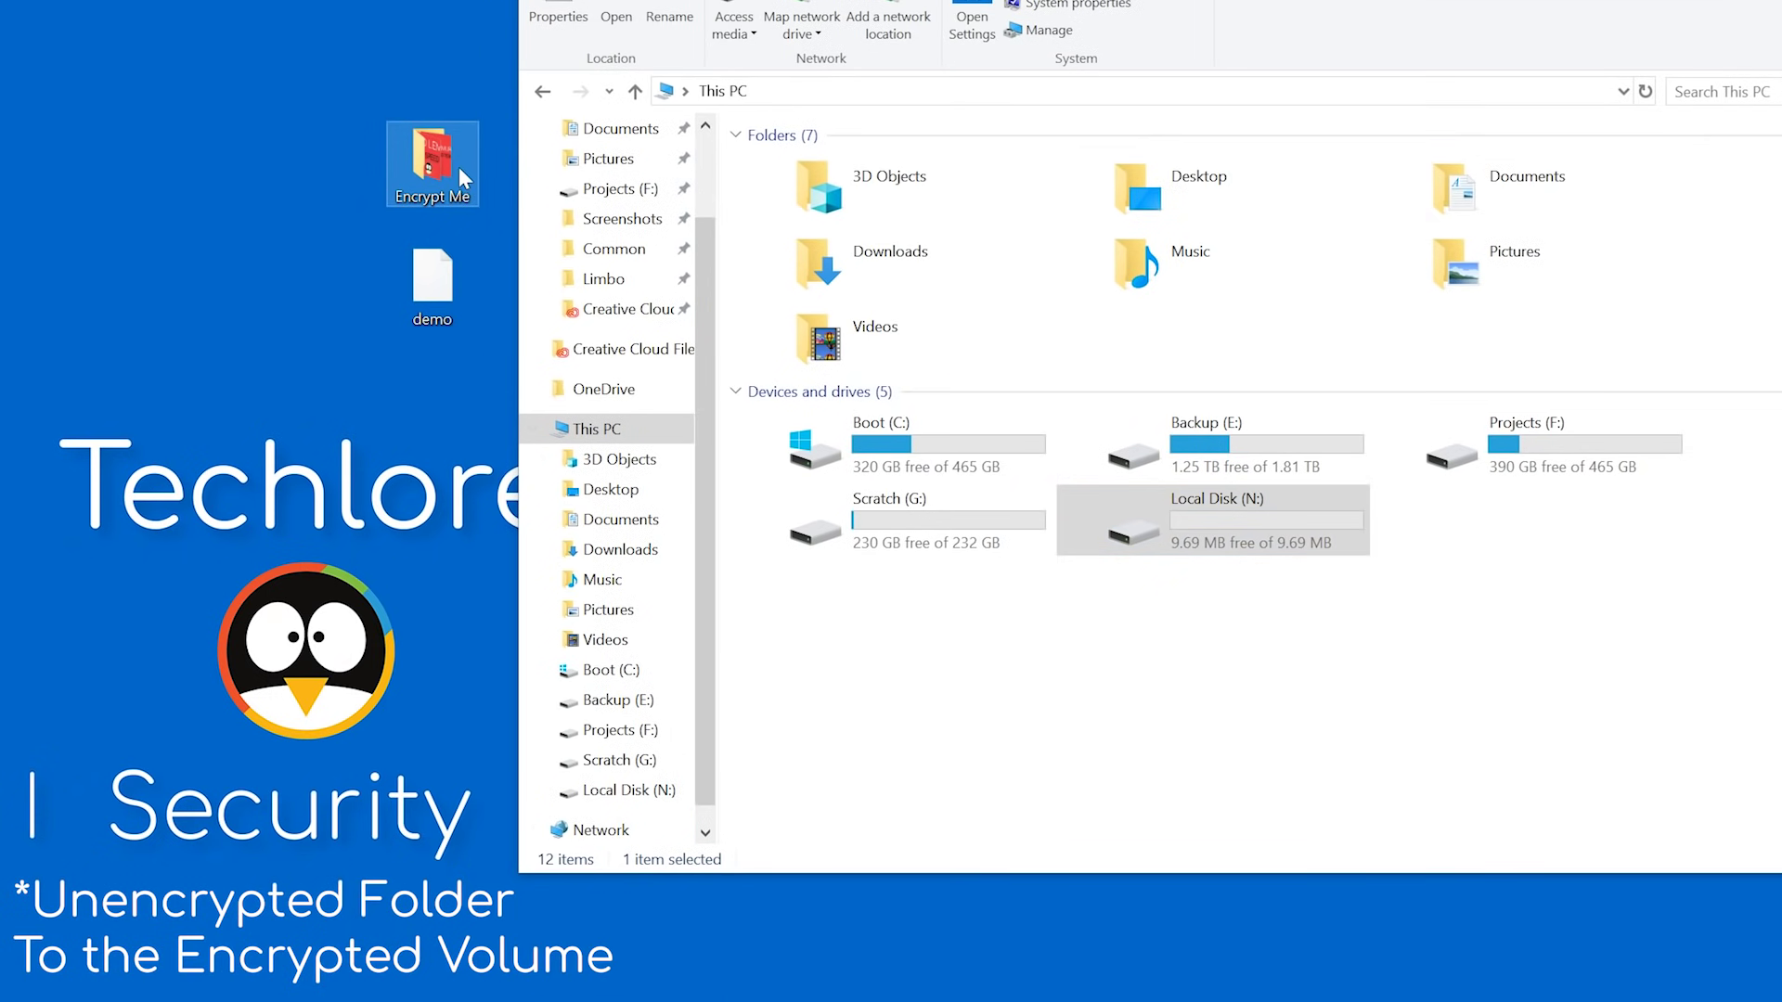
left_click_drag(462, 176, 1303, 516)
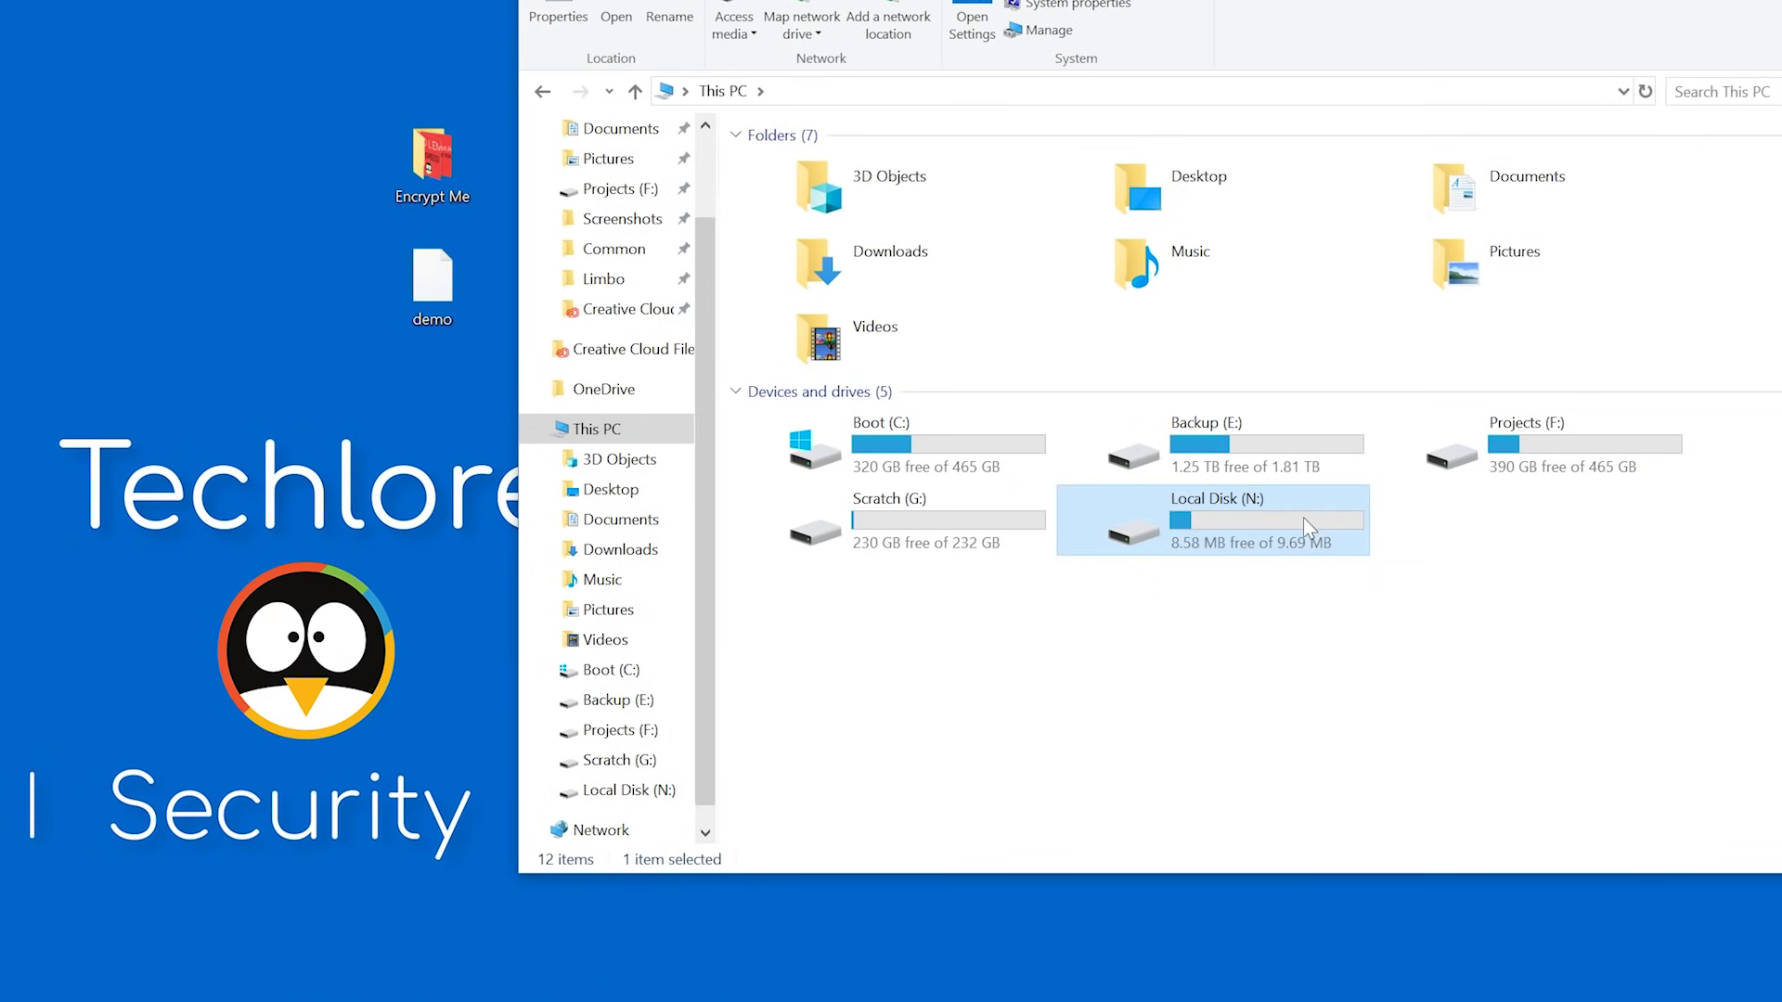
double_click(1303, 516)
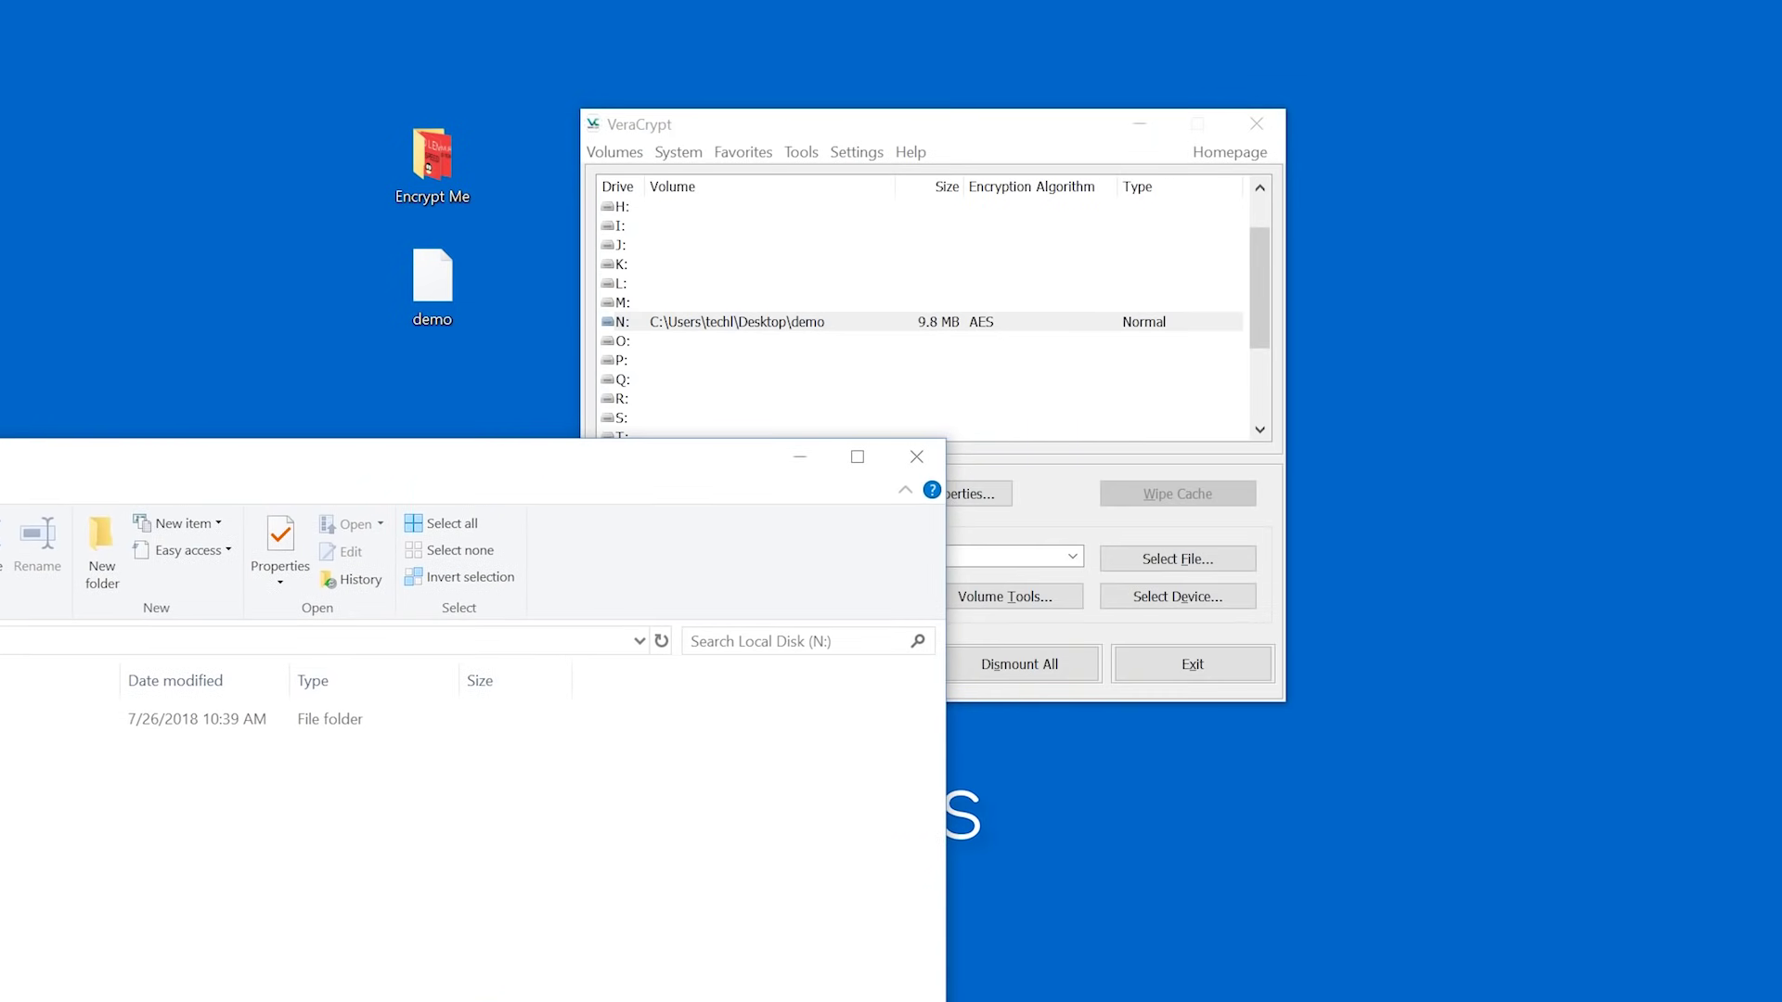
Select the N: volume in VeraCrypt and dismount it.
left_click(946, 176)
left_click(682, 649)
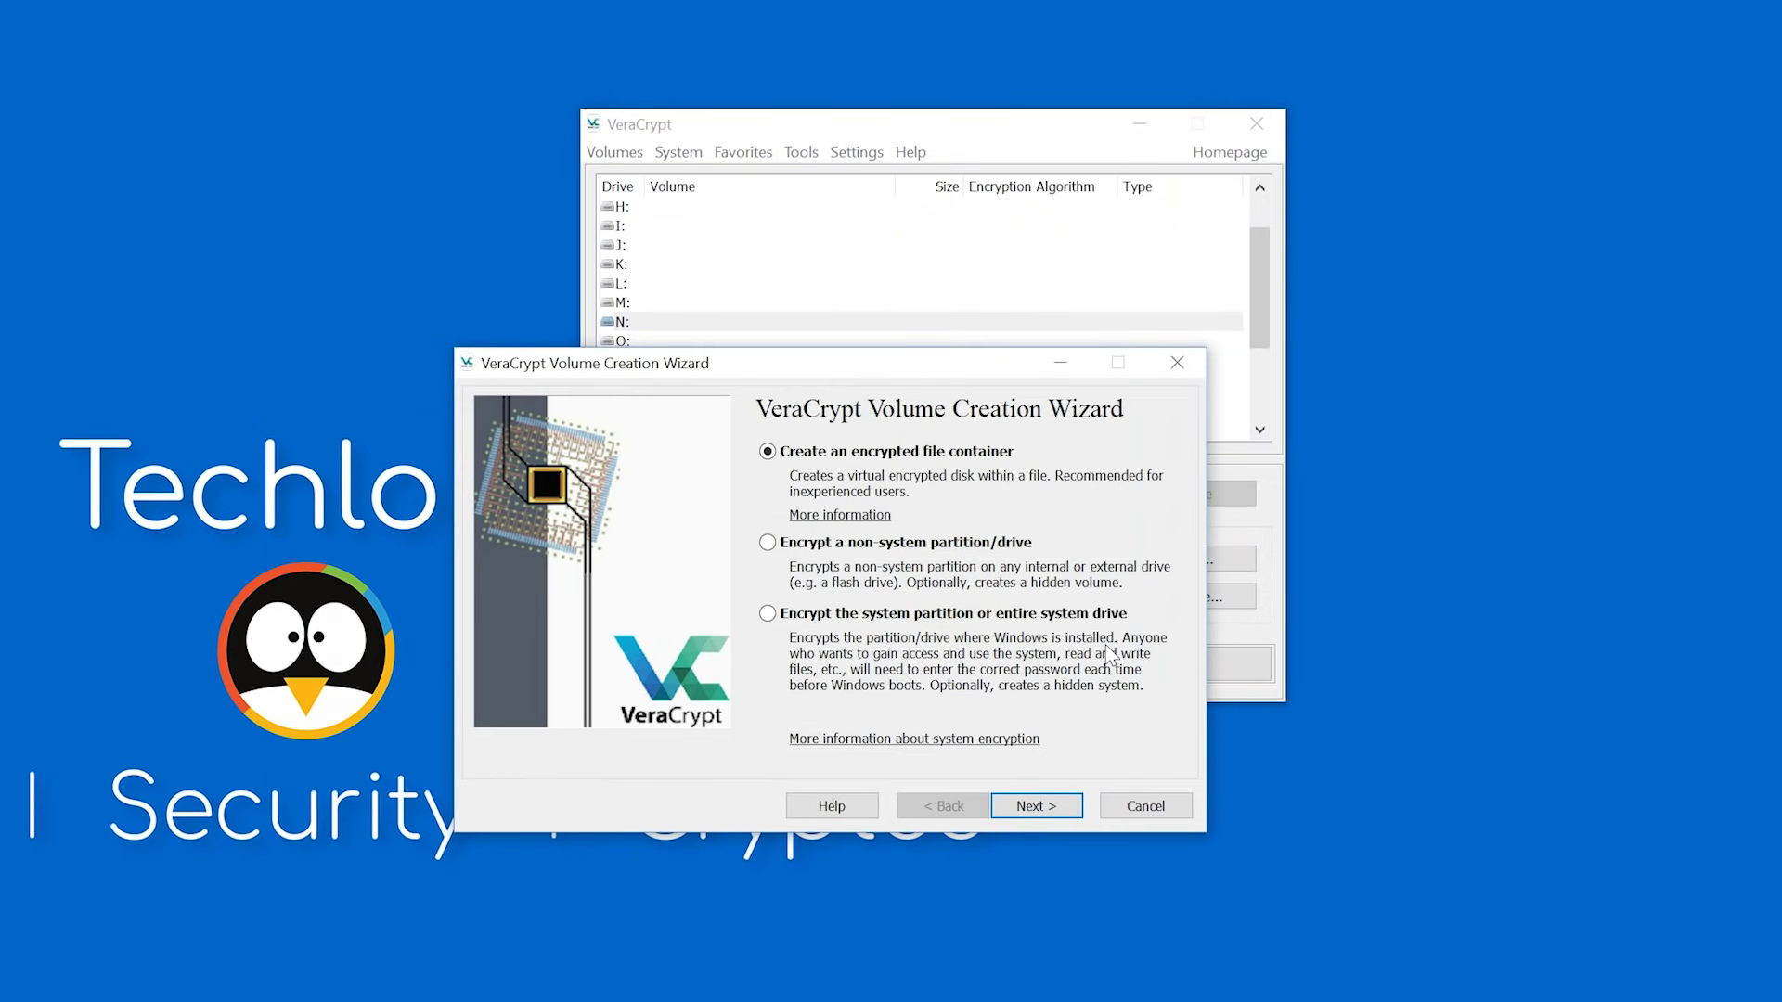
Choose encrypting the Windows system partition, single-boot, with AES and SHA-512.
left_click(1091, 617)
left_click(1033, 802)
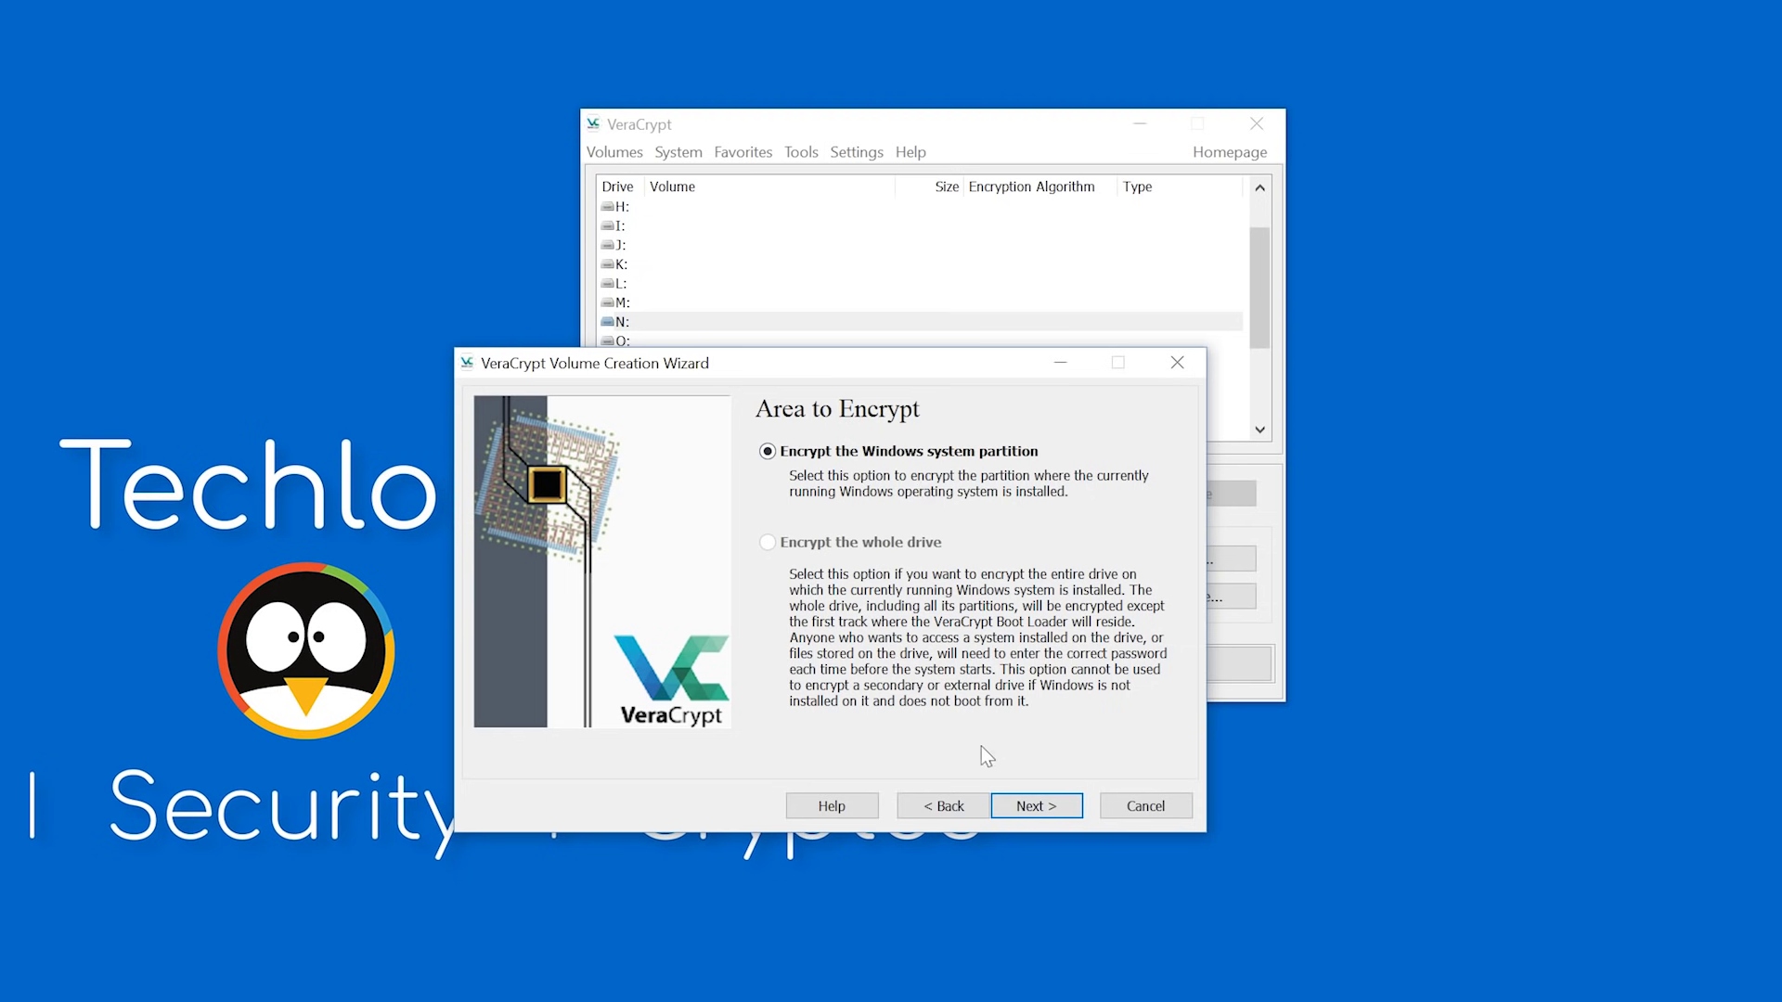
left_click(1037, 806)
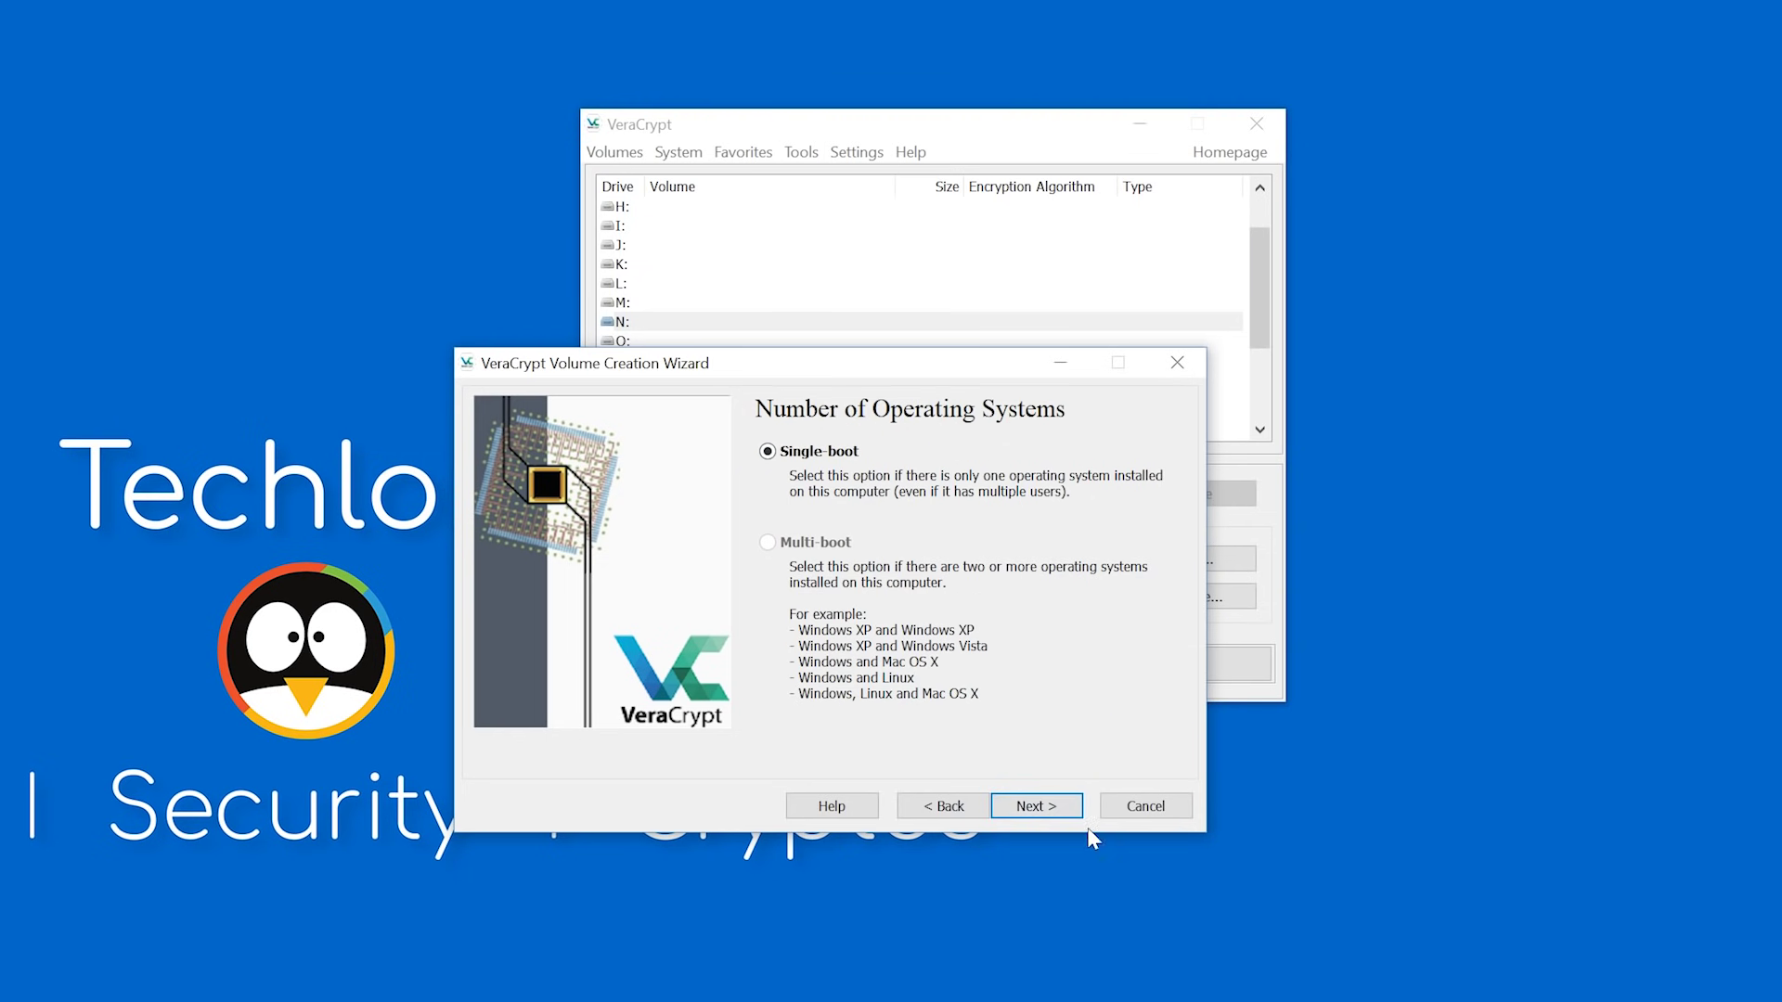
left_click(1030, 806)
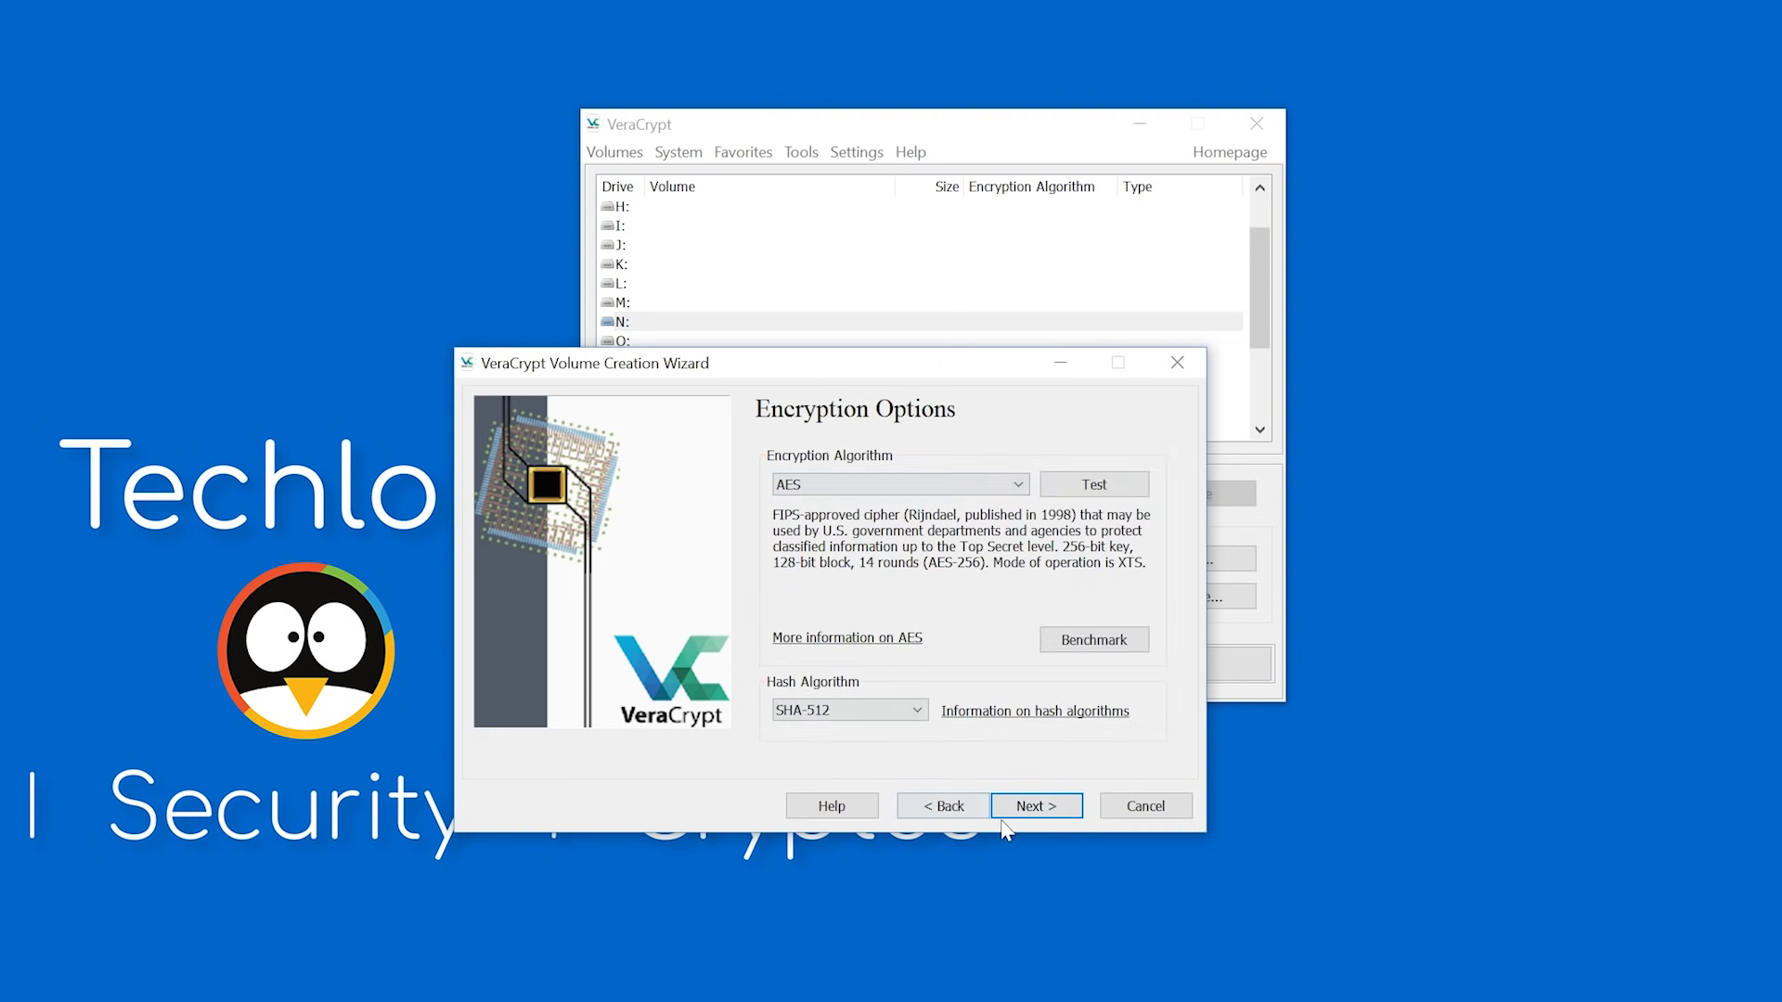
left_click(1030, 805)
Enter and confirm the password, accept the short-password warning, and generate the keys.
type("****")
key("Tab")
type("****")
left_click(1030, 805)
left_click(389, 748)
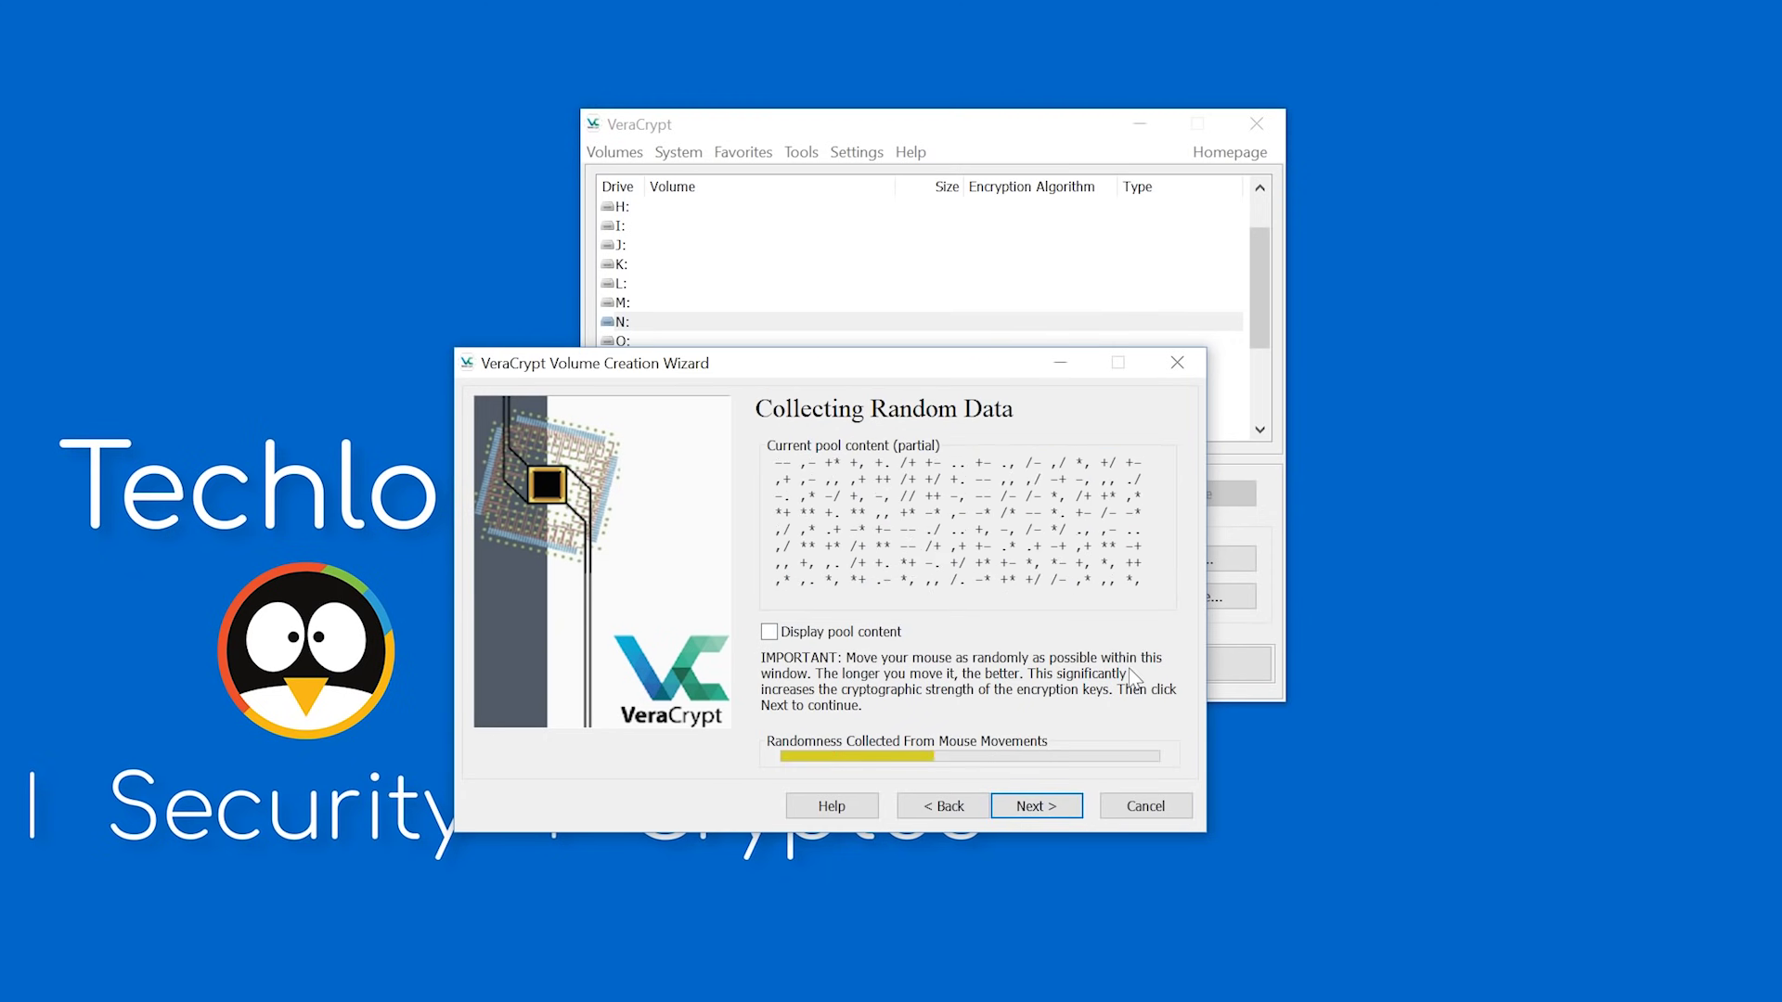
left_click(1028, 805)
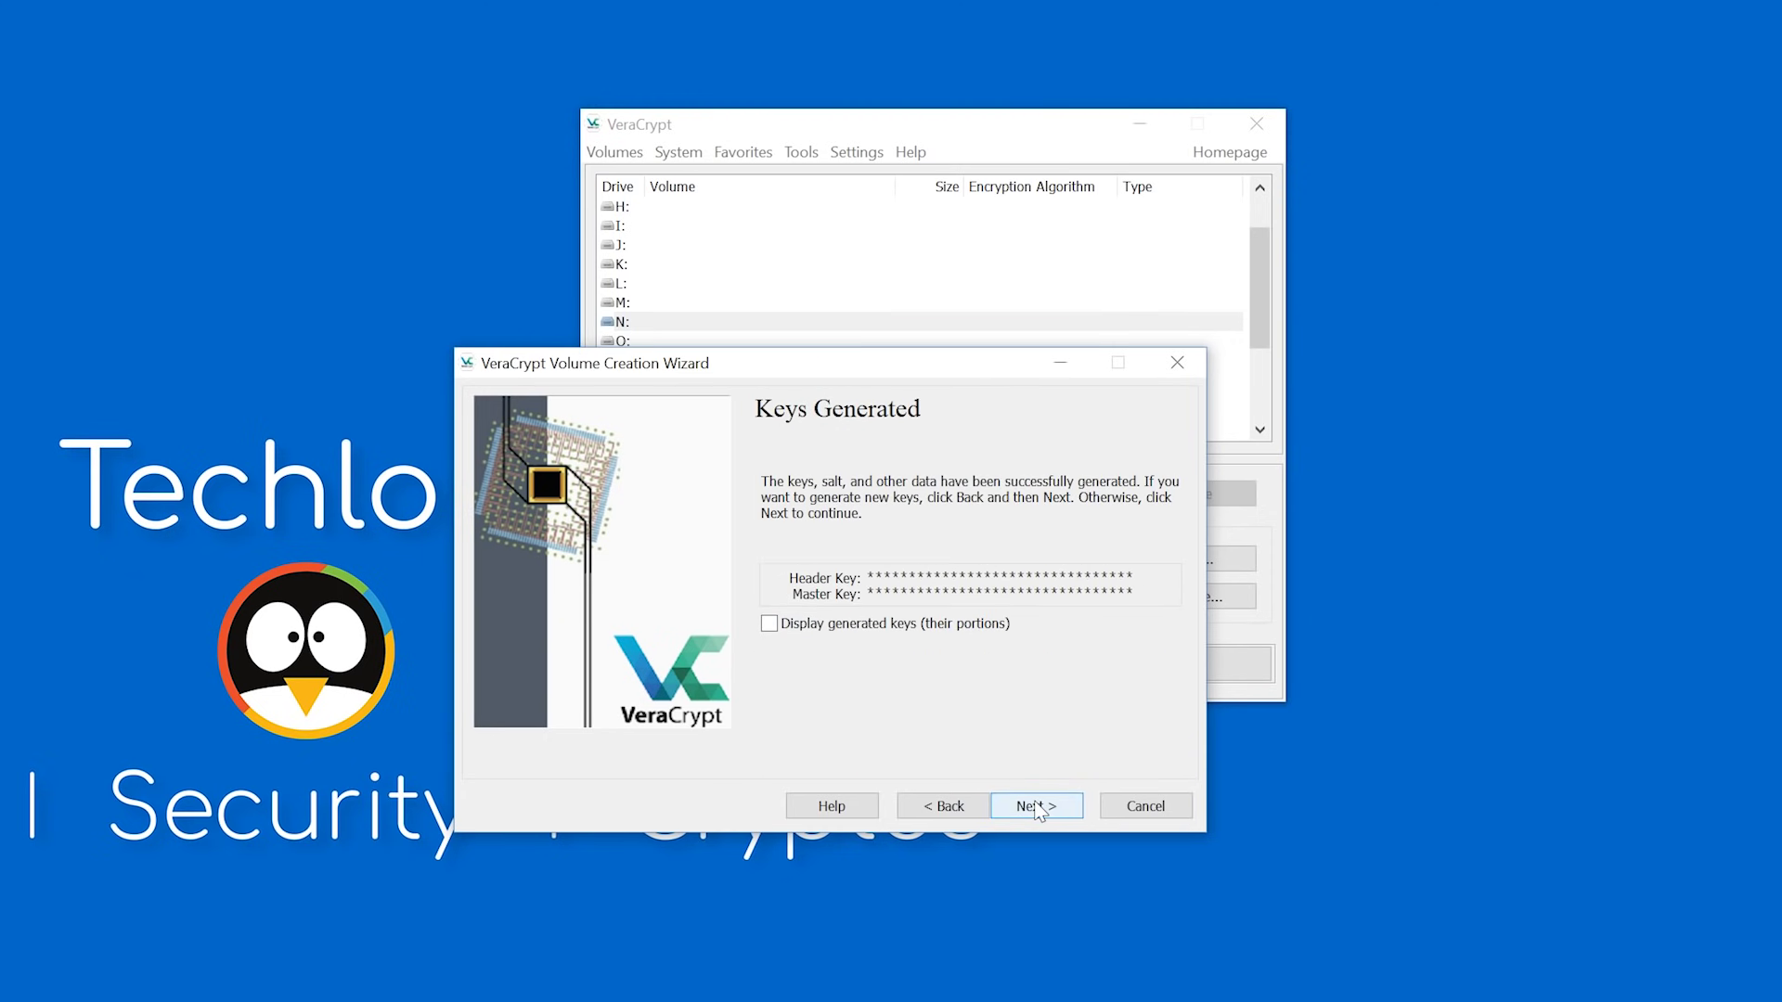
Create the Rescue Disk ZIP image with verification skipped and dismiss the reuse warning.
left_click(1037, 808)
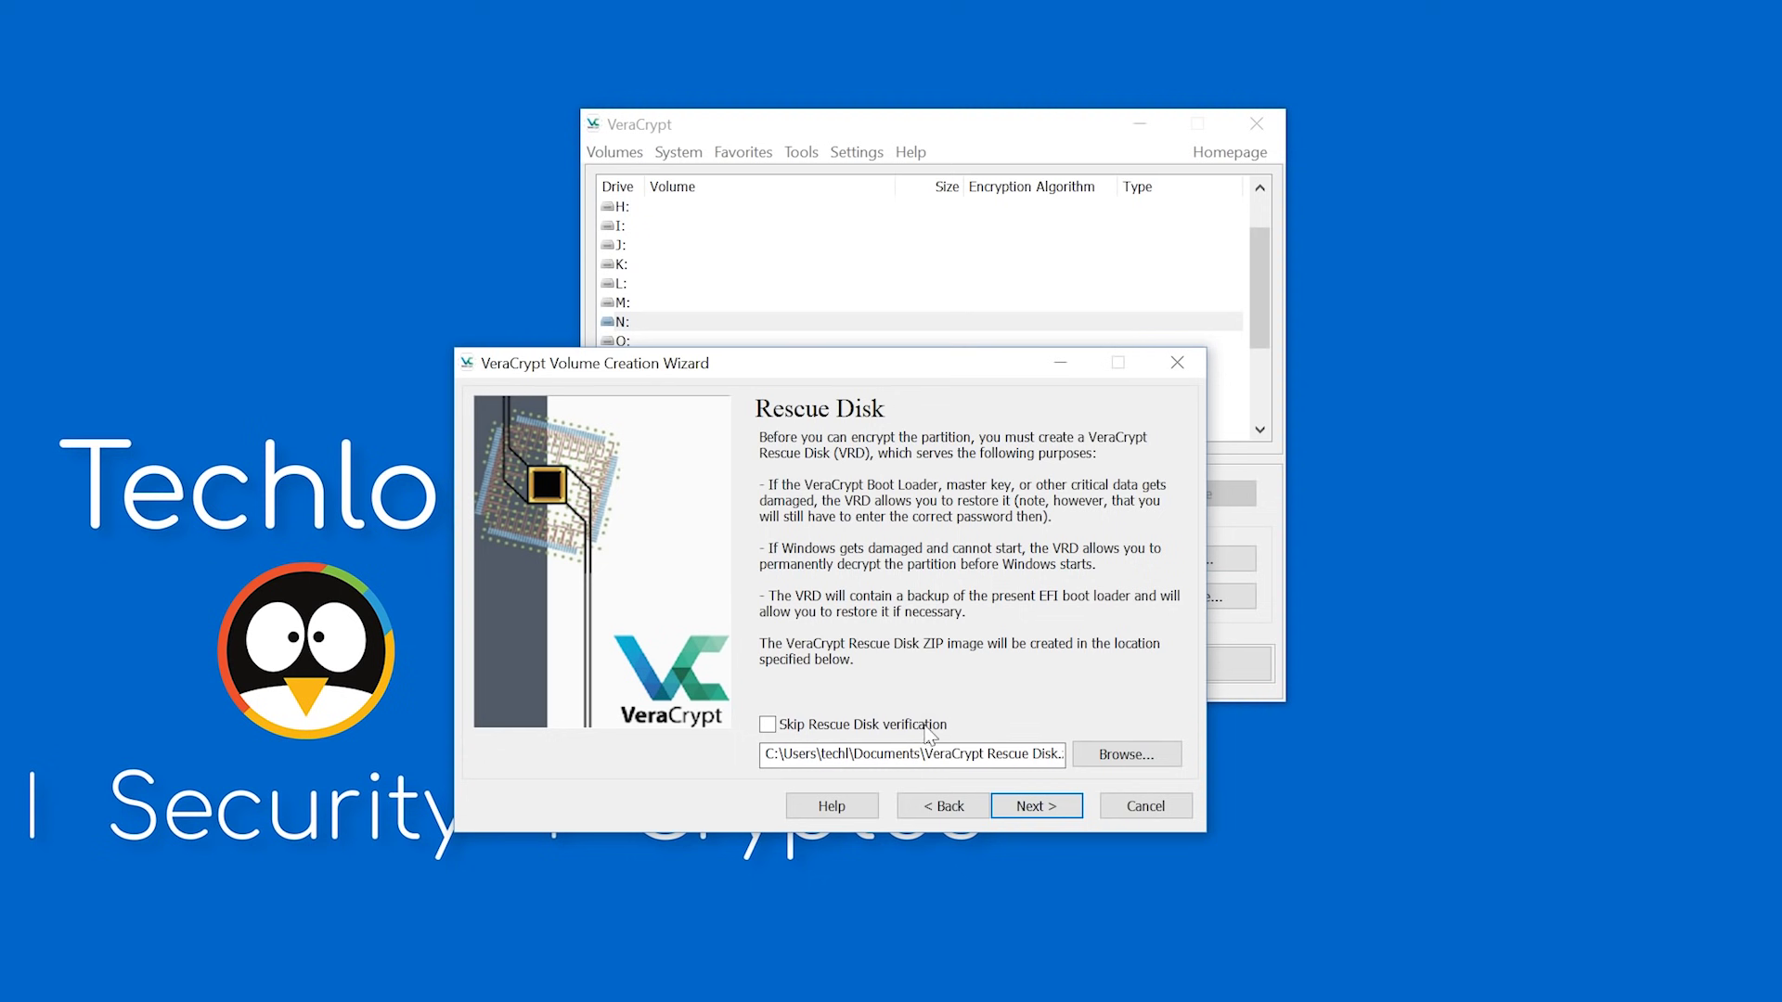
left_click(947, 728)
left_click(1048, 807)
left_click(1048, 808)
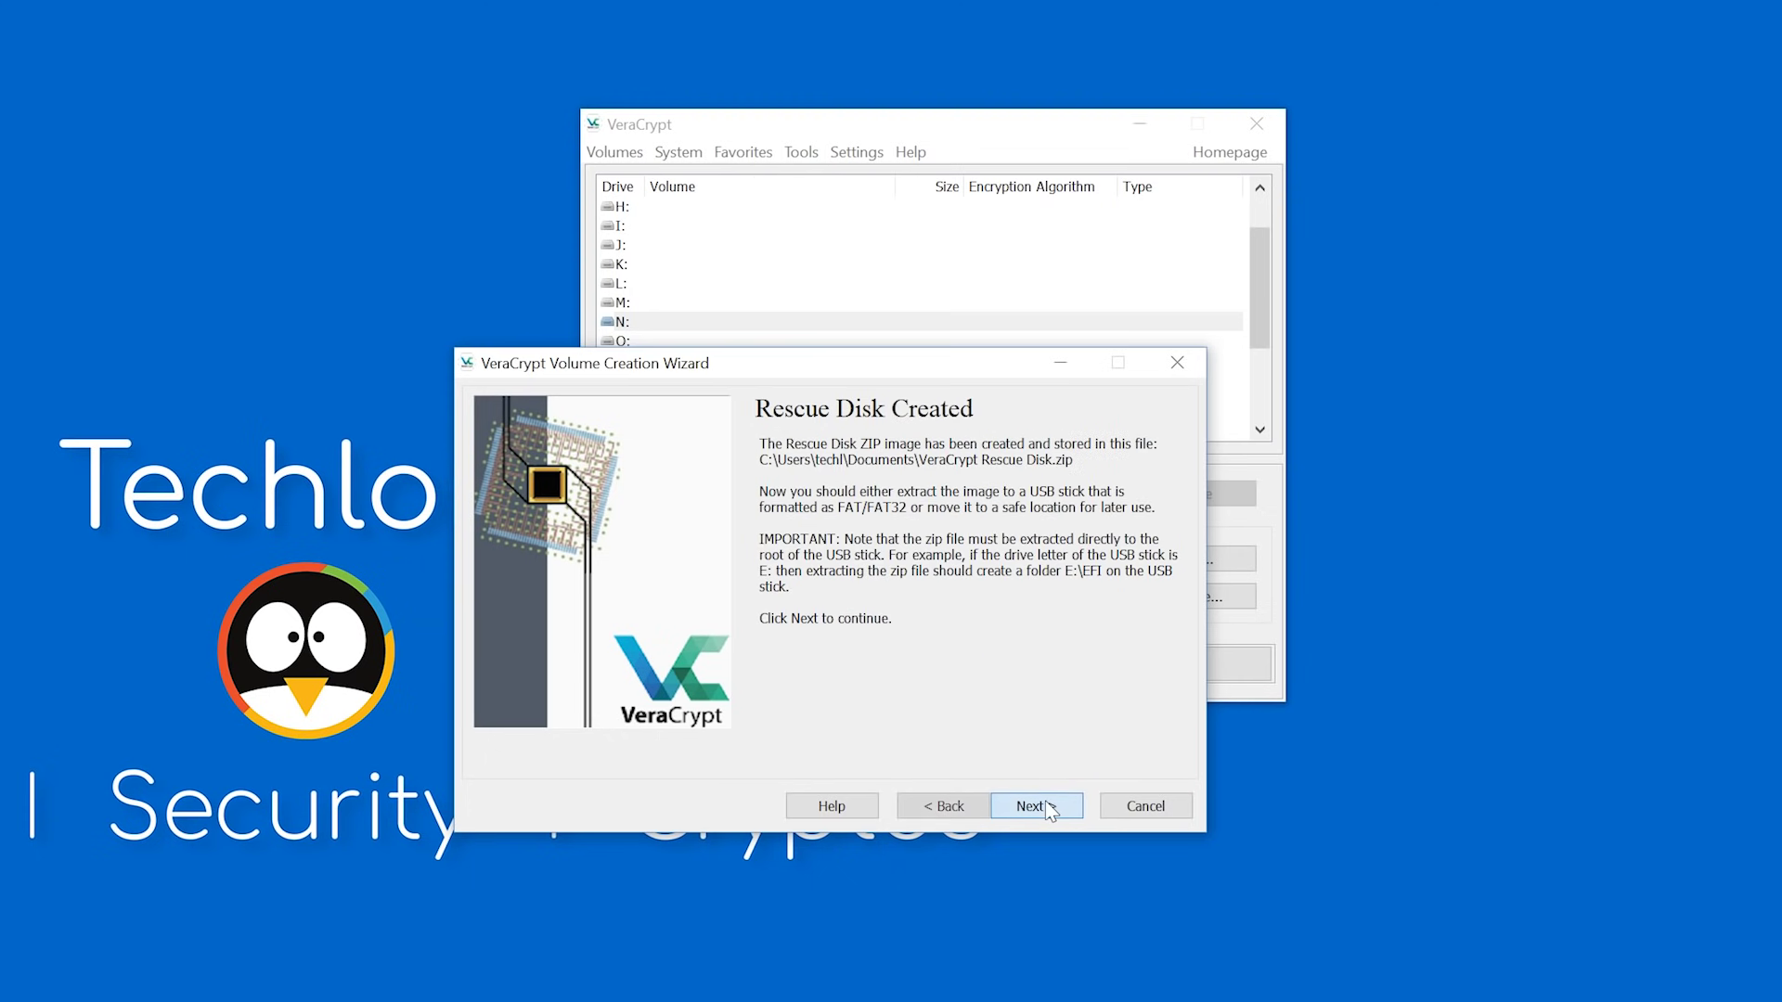
left_click(1048, 807)
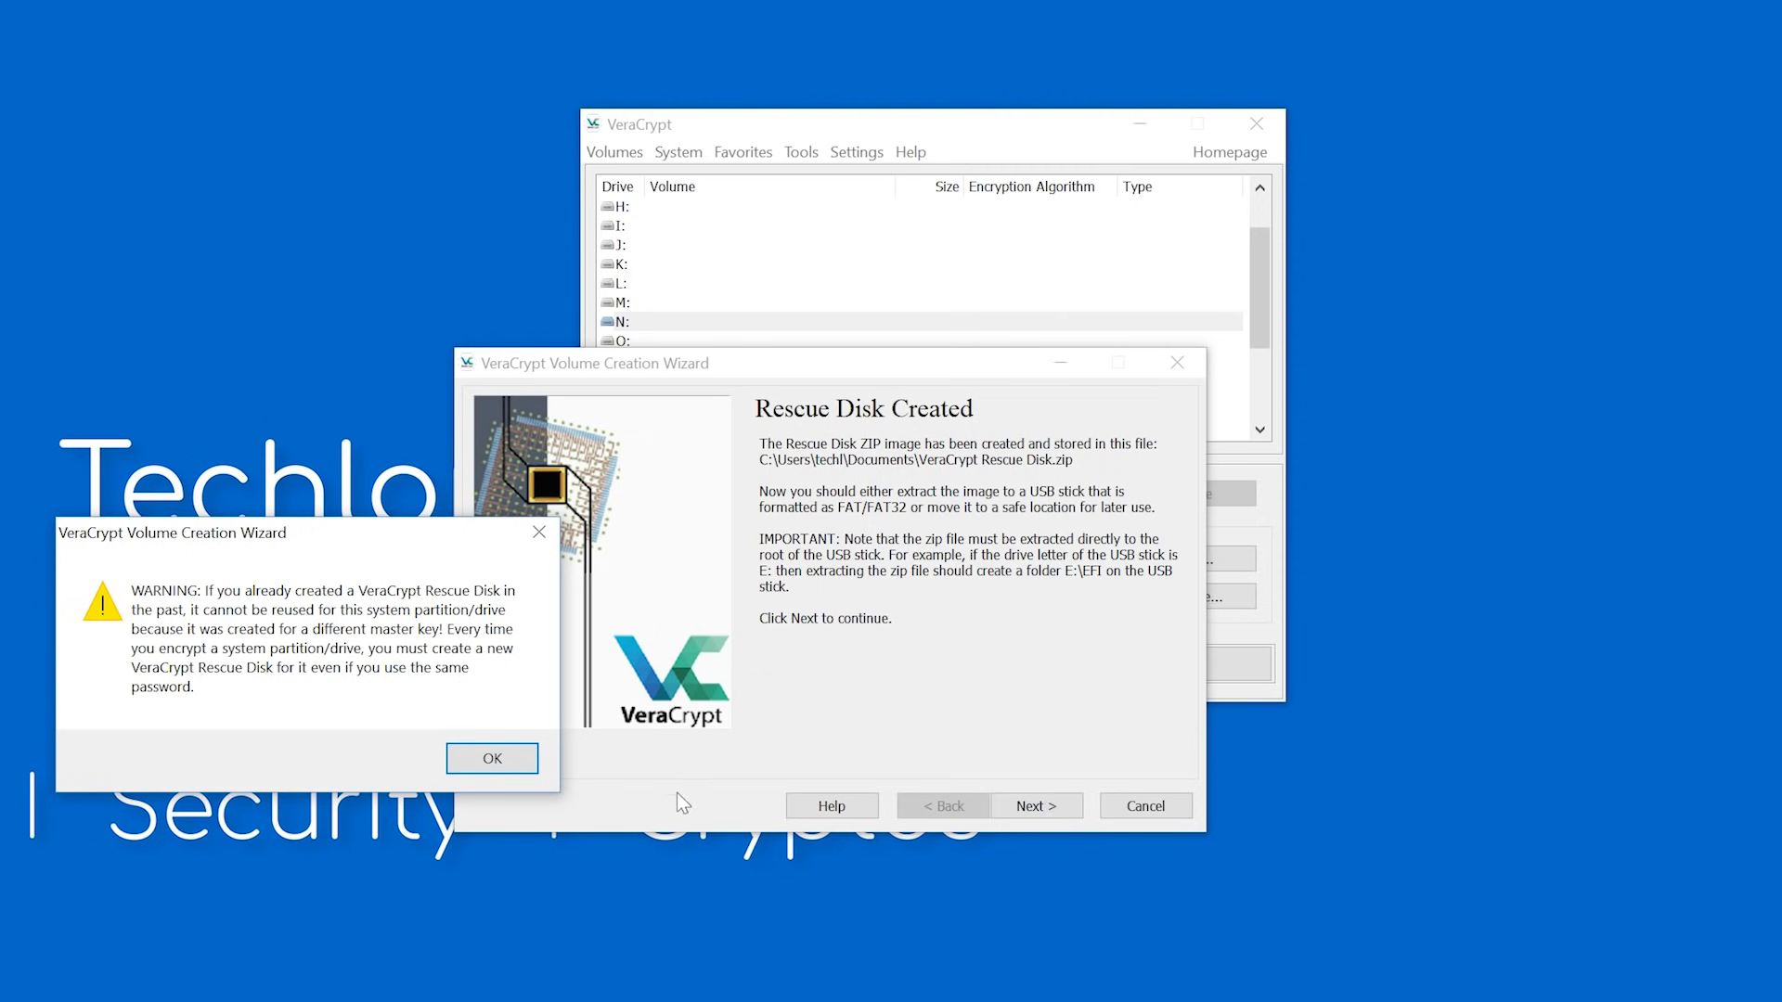
left_click(492, 759)
left_click(1039, 439)
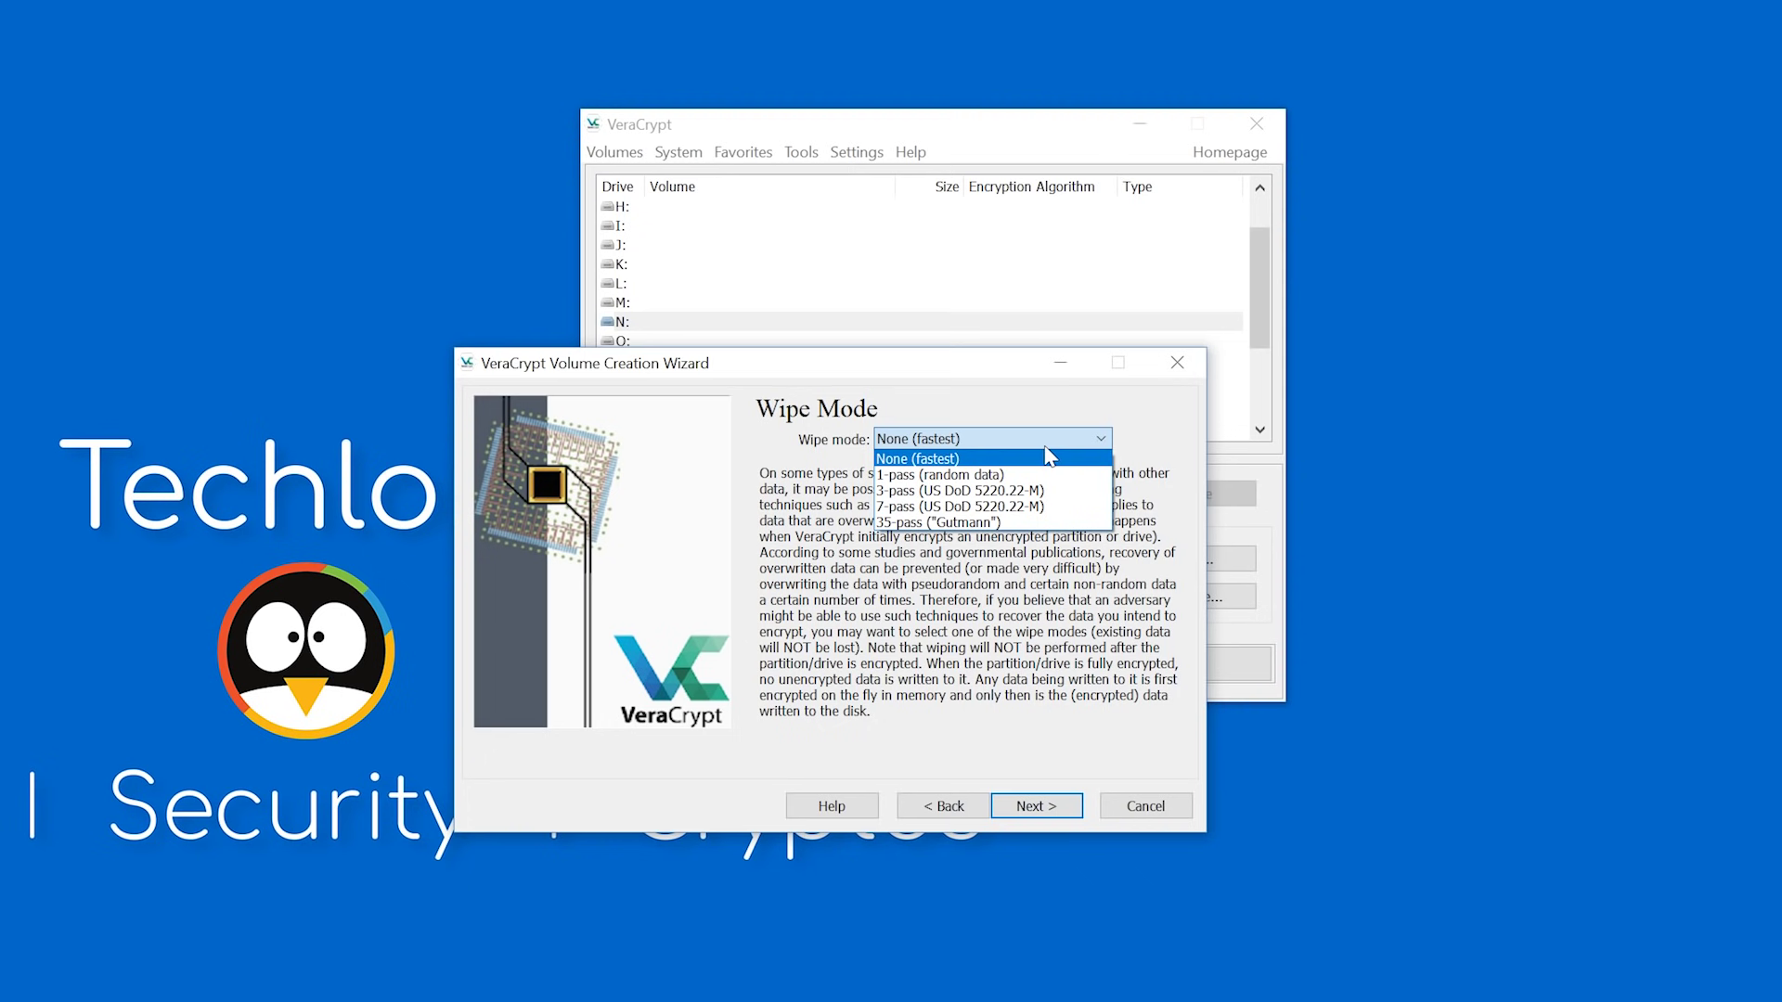
Keep the wipe mode at None (fastest) and start the system encryption pretest.
left_click(1043, 449)
left_click(1040, 441)
left_click(967, 457)
left_click(1072, 806)
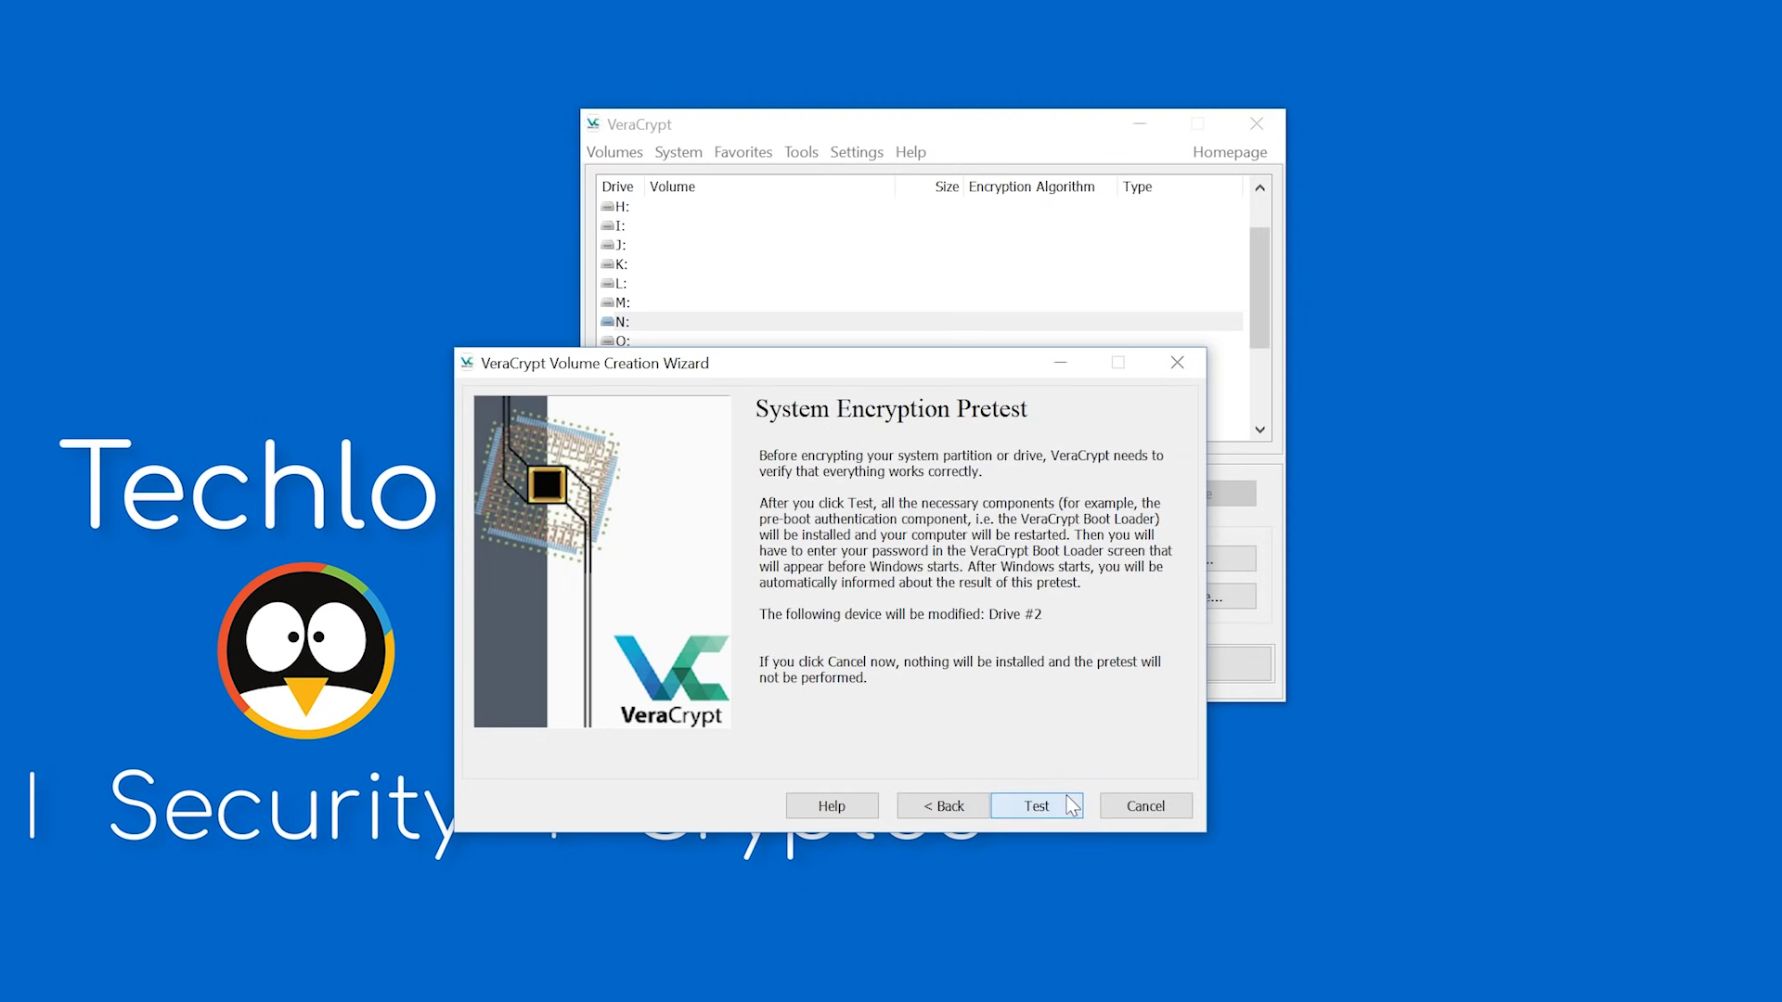
left_click(1072, 806)
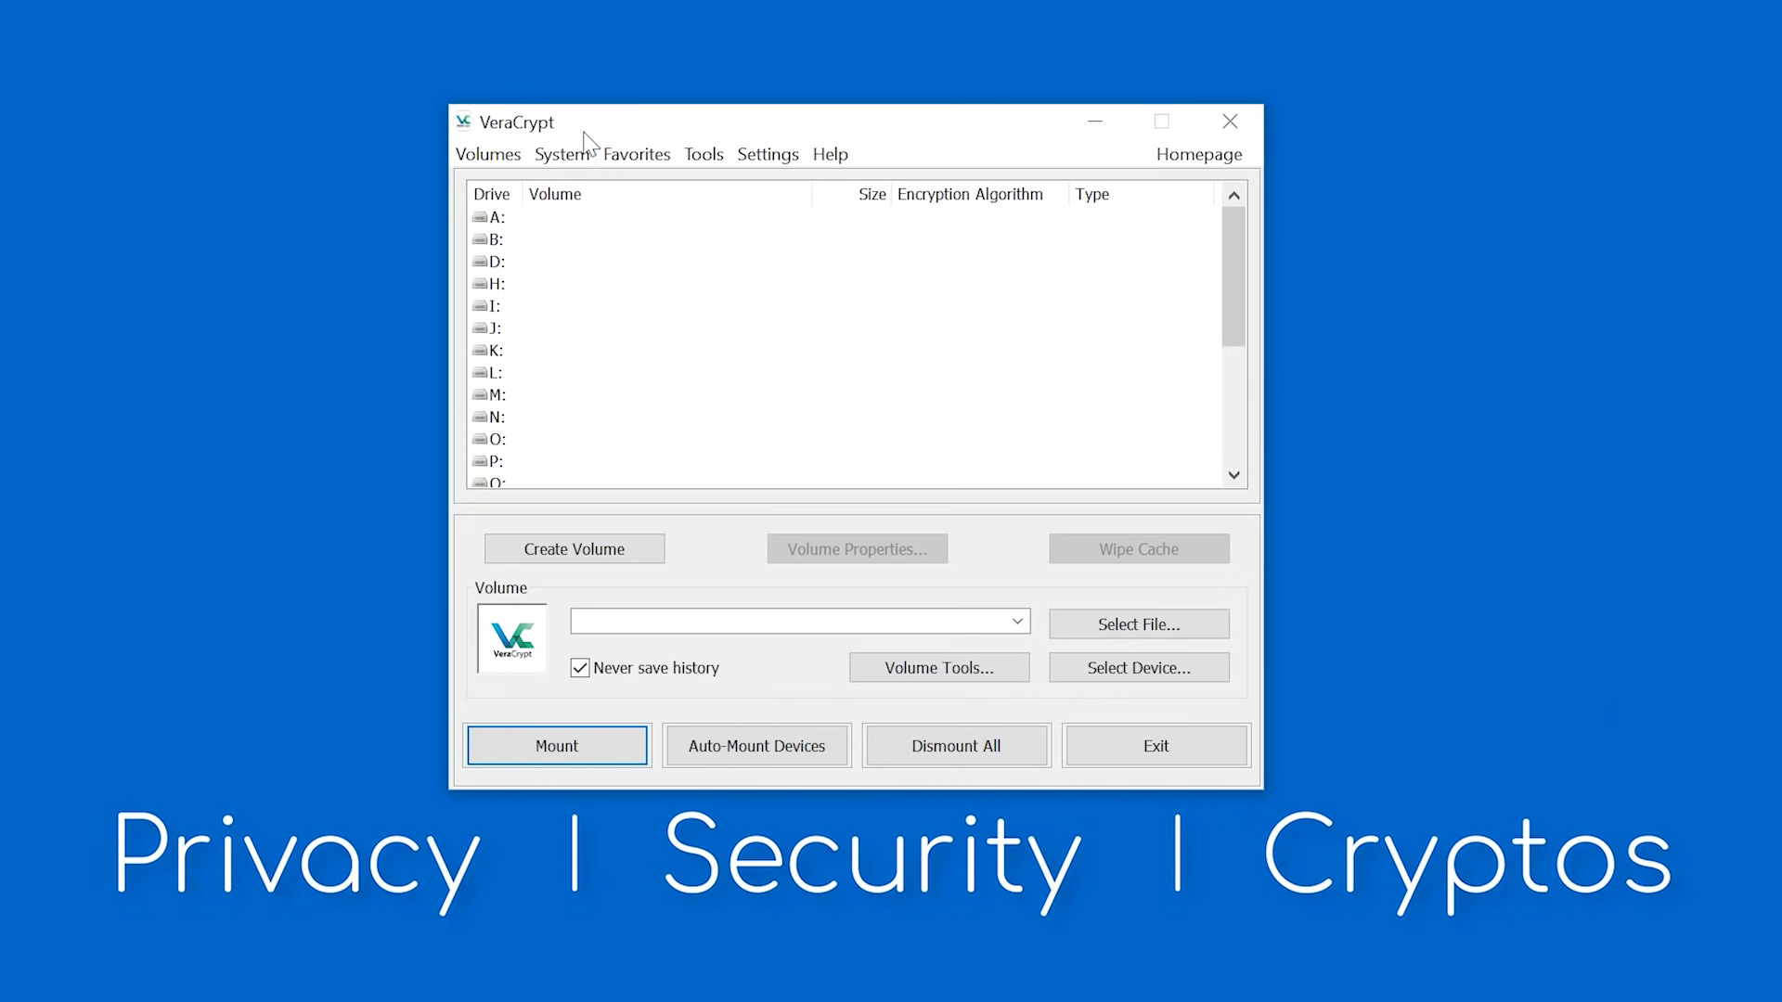
Show the System menu commands, including Permanently Decrypt System Partition/Drive.
left_click(589, 151)
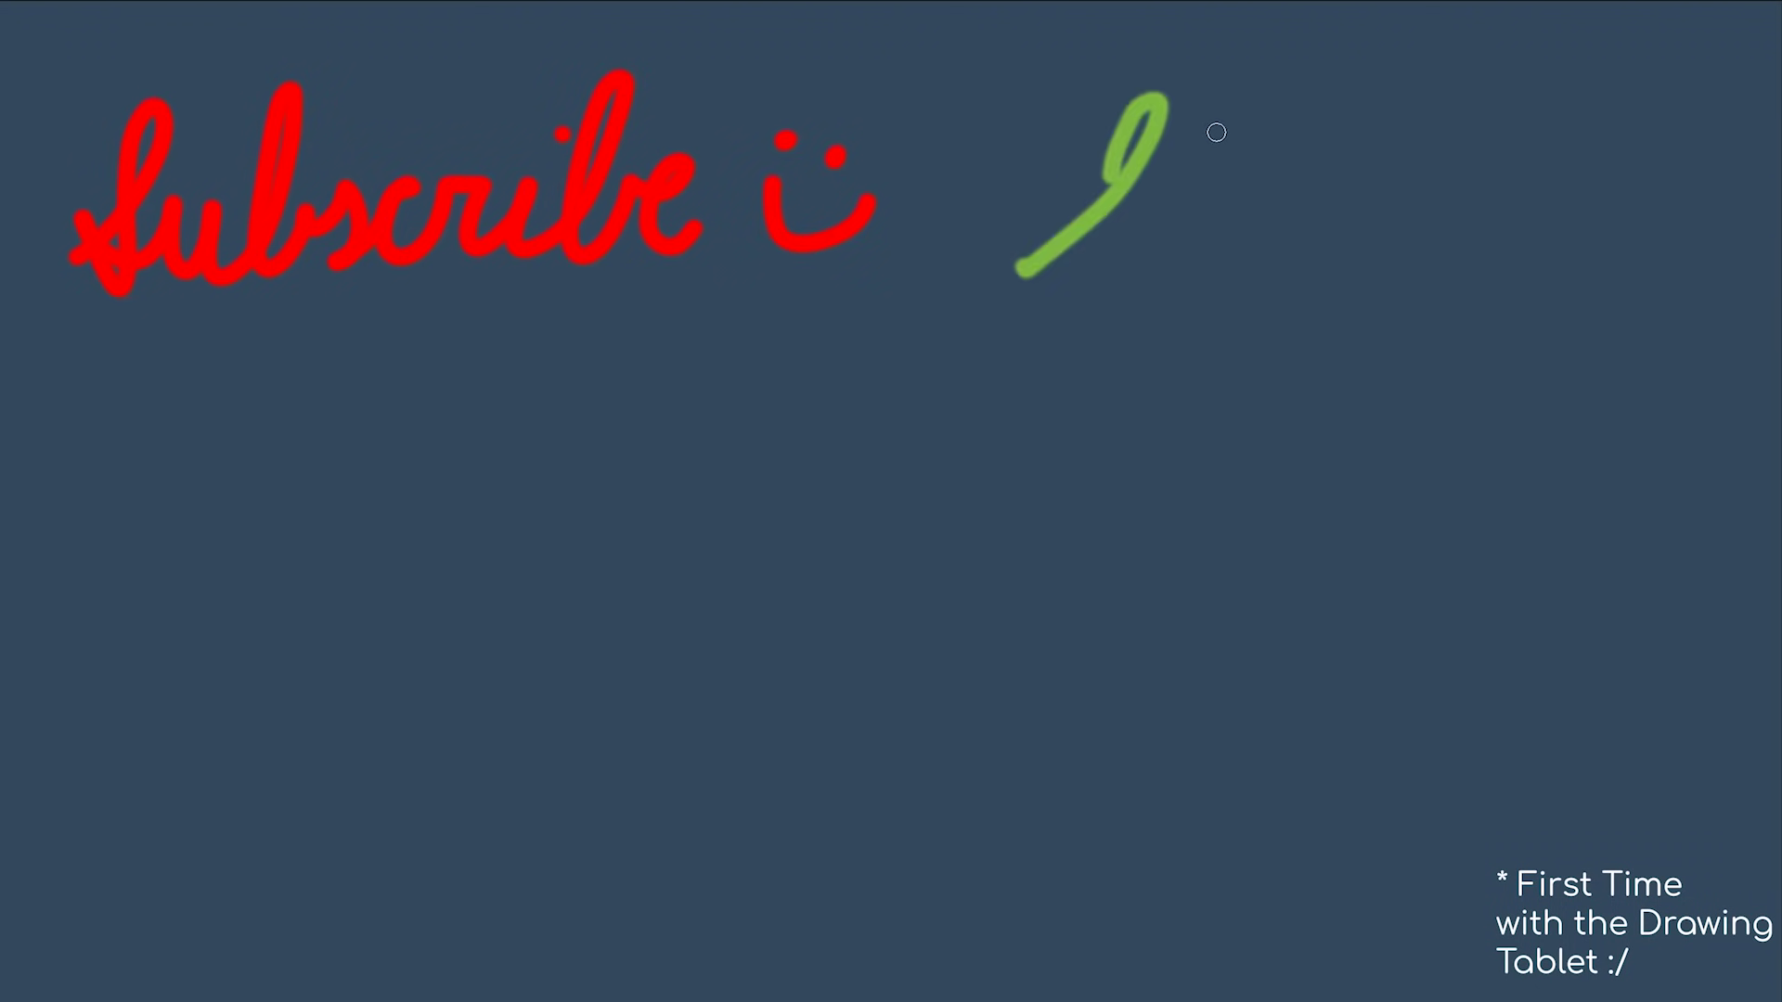
Sketch the Instagram icon lens, a grey-and-yellow light bulb, and a purple game controller outline.
left_click_drag(345, 534, 353, 557)
left_click_drag(826, 445, 826, 613)
key("ctrl+z")
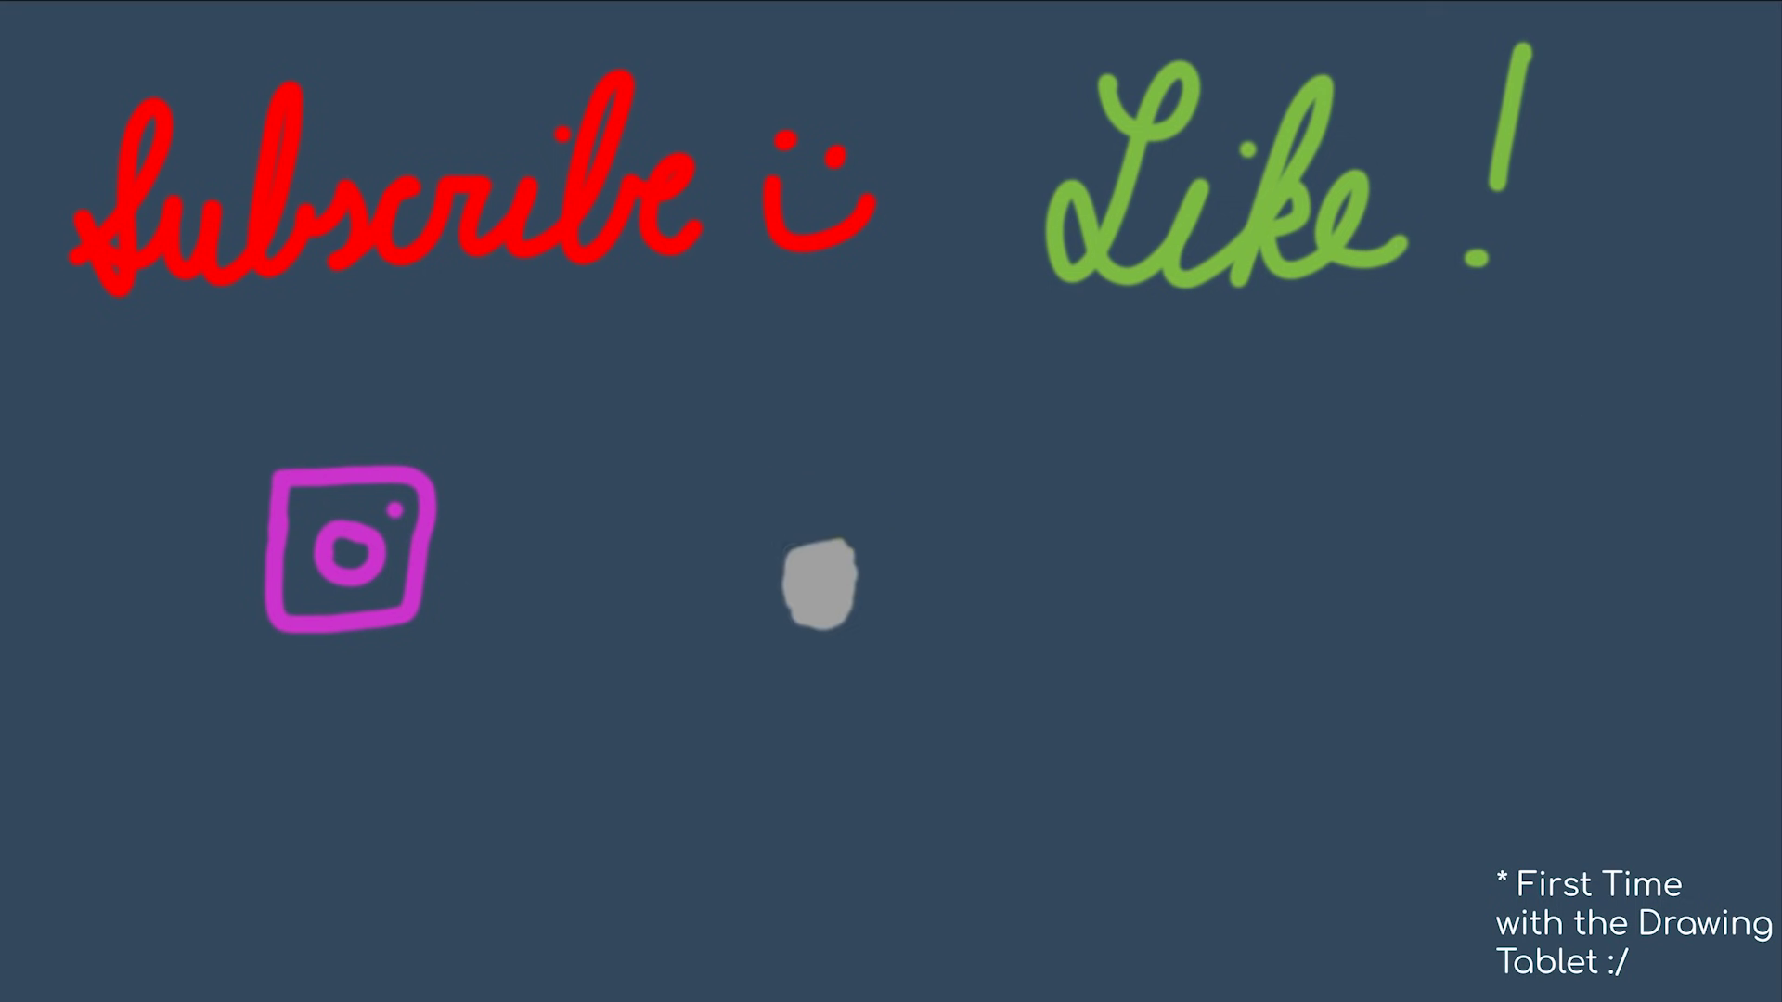
left_click_drag(792, 475, 826, 436)
mouse_move(1178, 469)
left_mouse_down()
mouse_move(1058, 603)
mouse_move(1419, 588)
left_mouse_up()
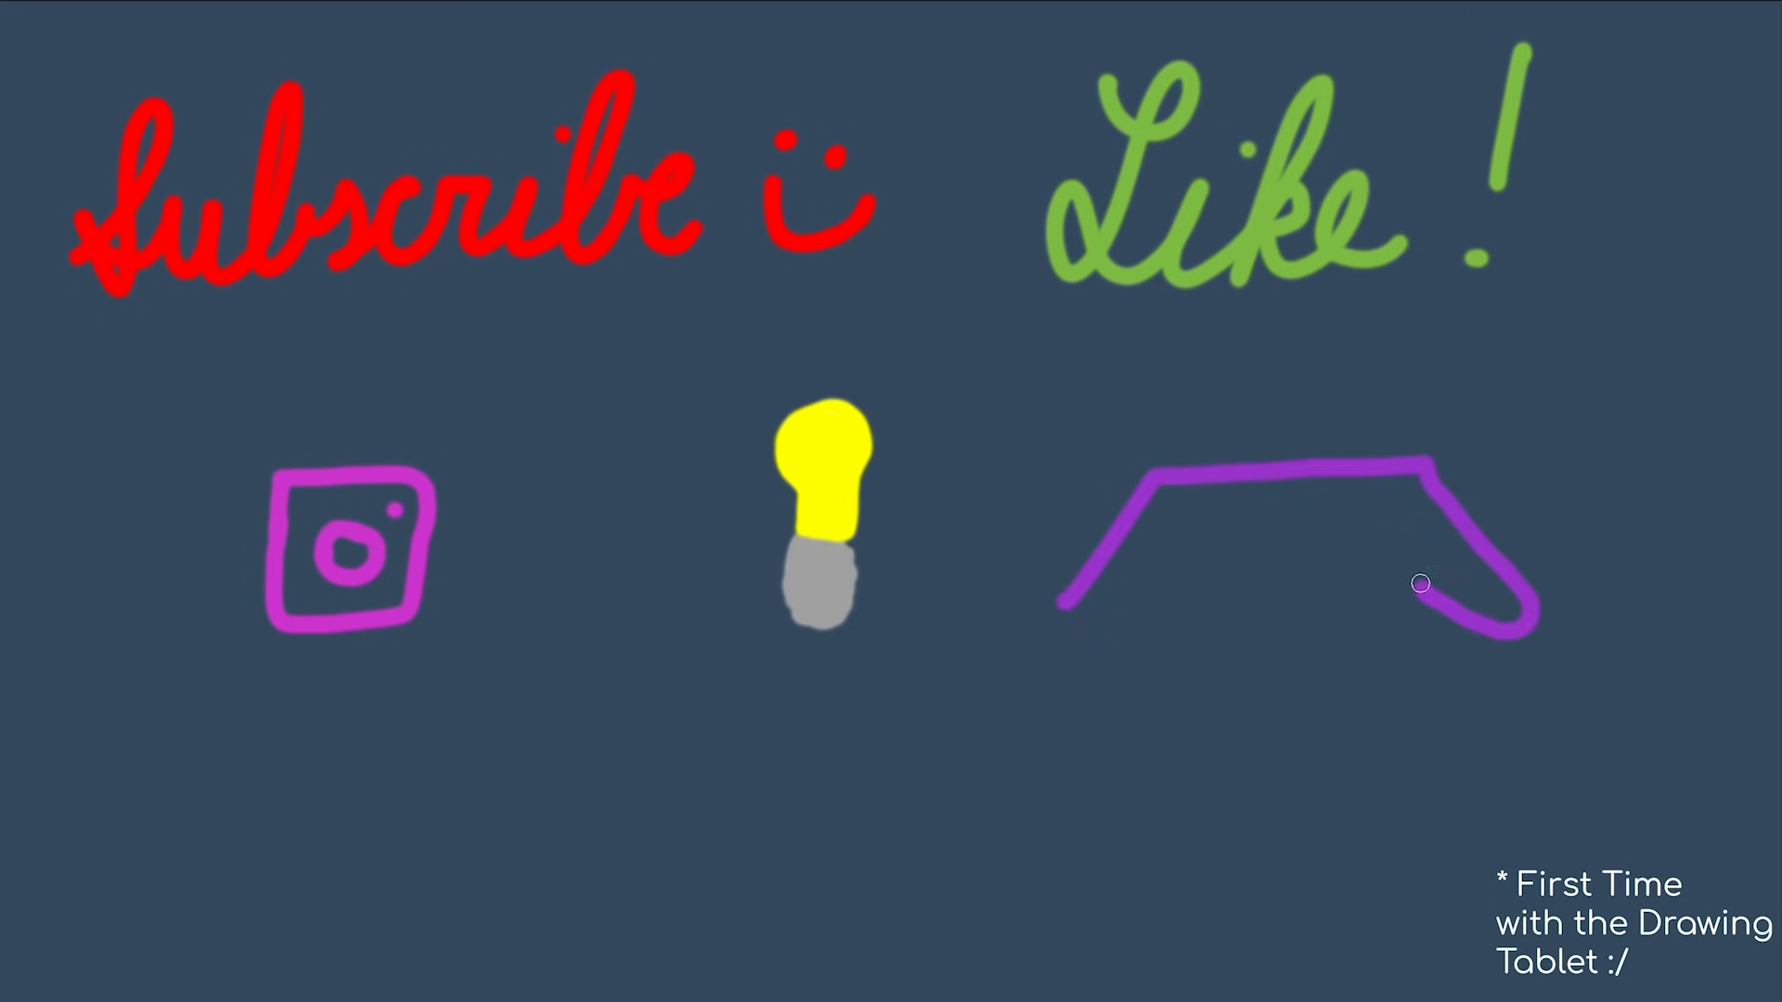